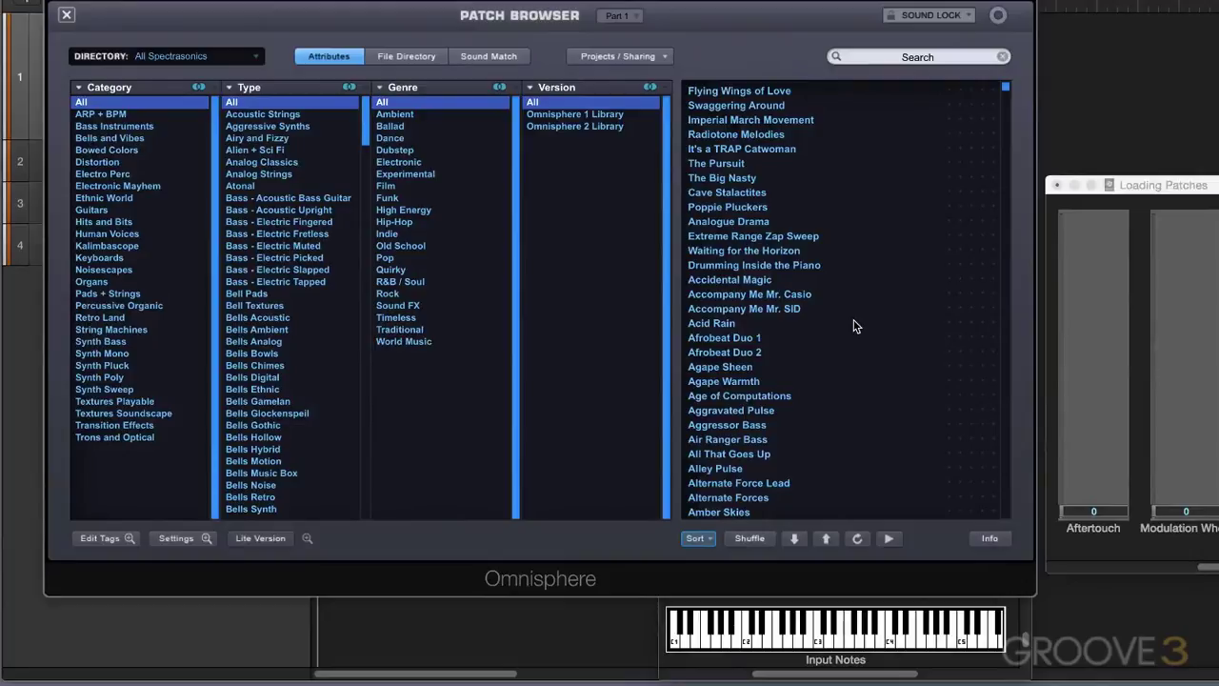
- Look over the patch sort options, keeping the Featured order
{"action": "left_click", "coordinate": [710, 538]}
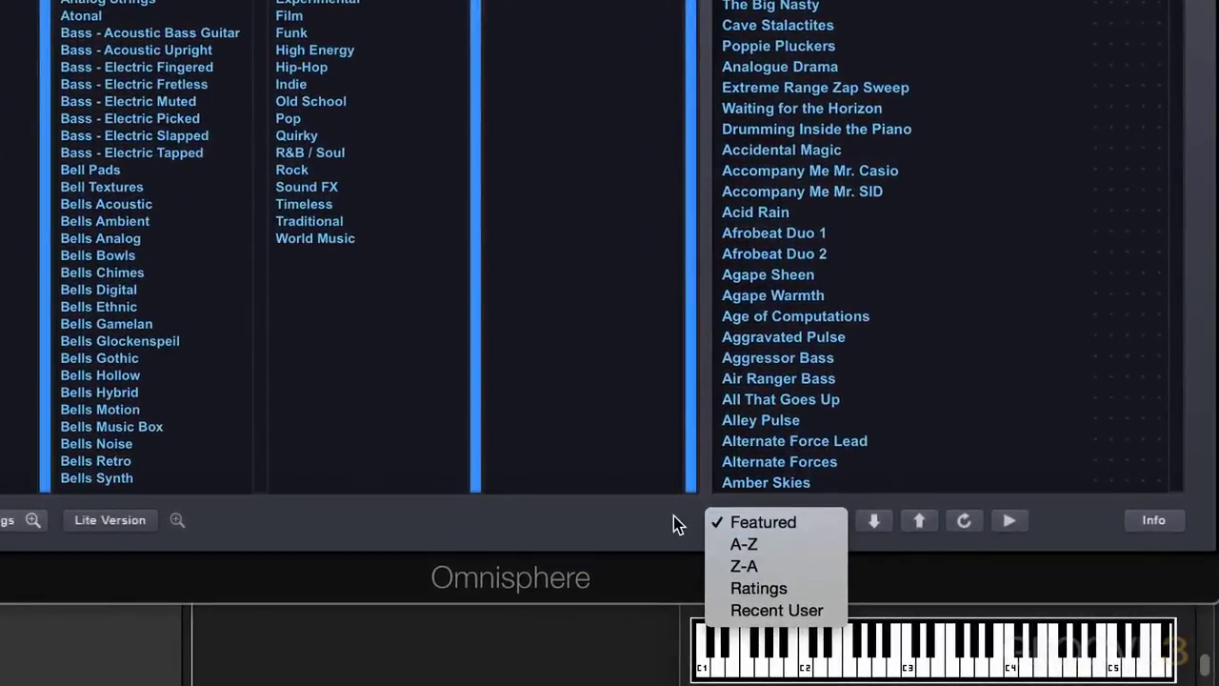
{"action": "left_click", "coordinate": [674, 515]}
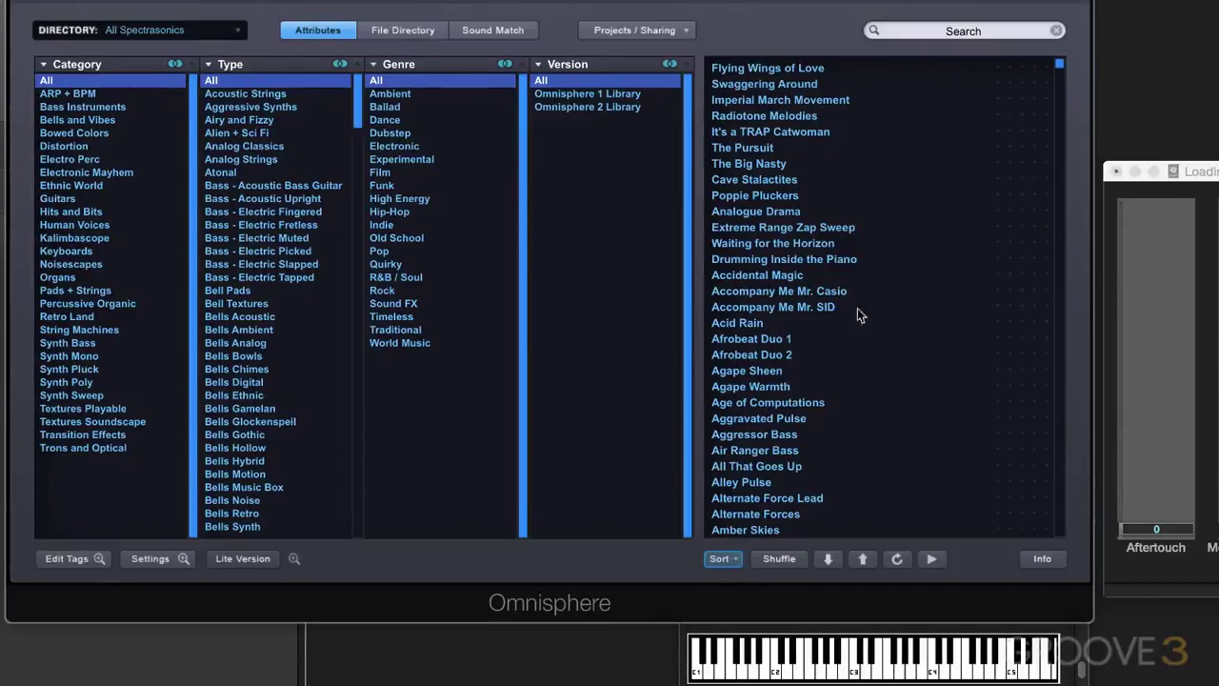
{"action": "left_click", "coordinate": [734, 558]}
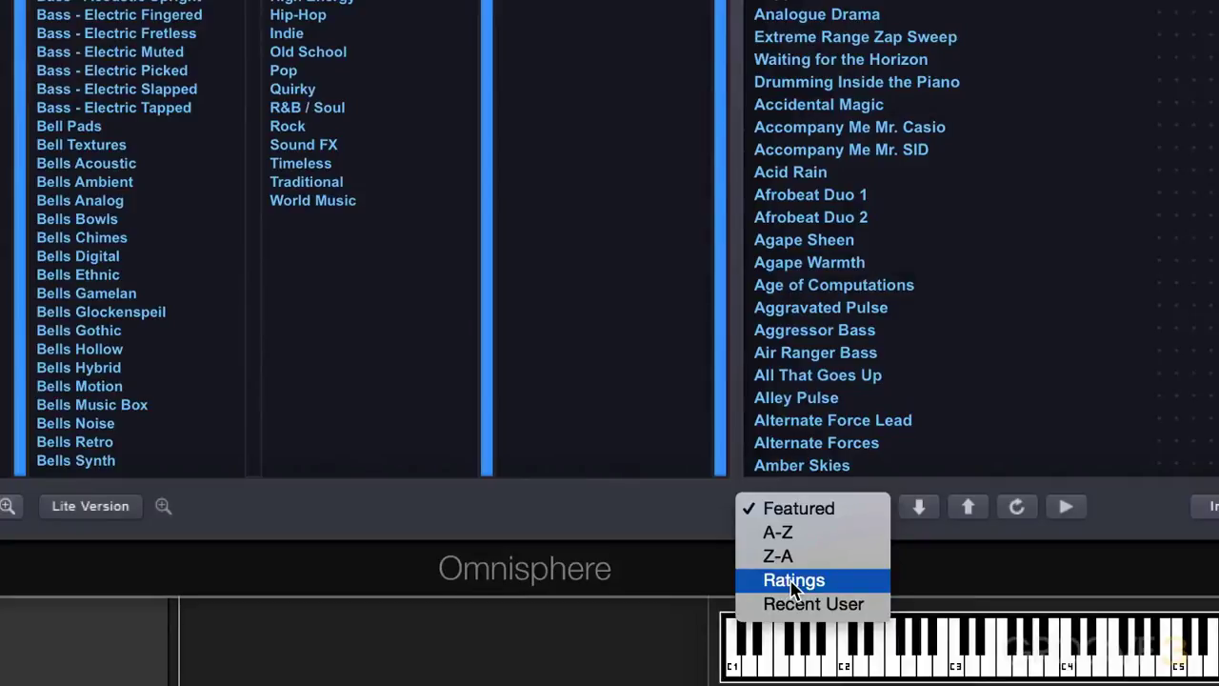
{"action": "left_click", "coordinate": [1080, 46]}
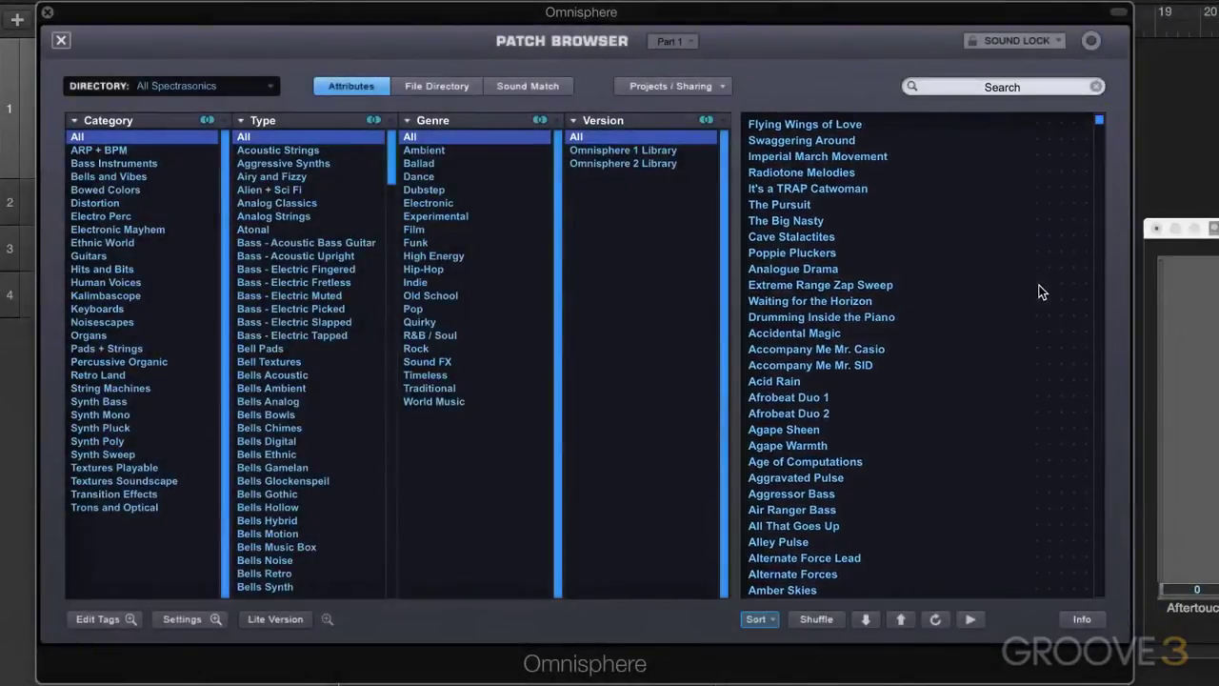
- Star-rate Drumming Inside the Piano 4, Accompany Me Mr. SID and Air Ranger Bass 3, Amber Skies 2, then sort by Ratings
{"action": "left_click", "coordinate": [1074, 317]}
{"action": "left_click", "coordinate": [1062, 363]}
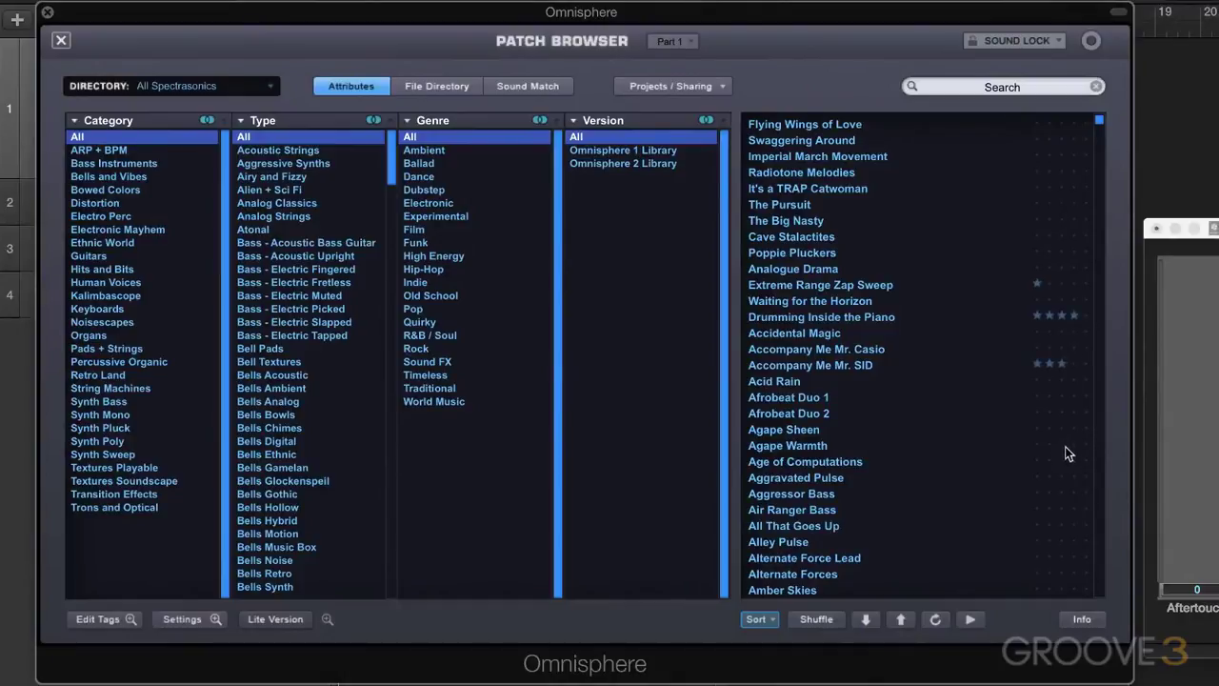
{"action": "left_click", "coordinate": [1062, 509]}
{"action": "left_click", "coordinate": [1049, 589]}
{"action": "left_click", "coordinate": [759, 619]}
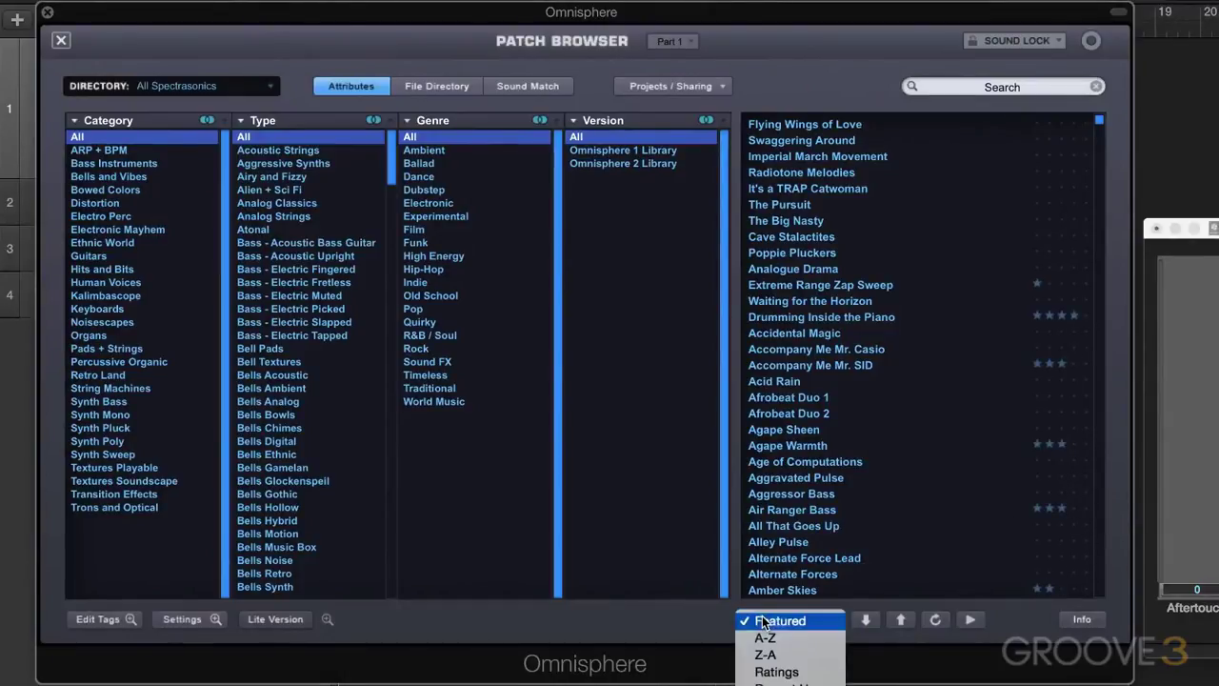
{"action": "left_click", "coordinate": [776, 671]}
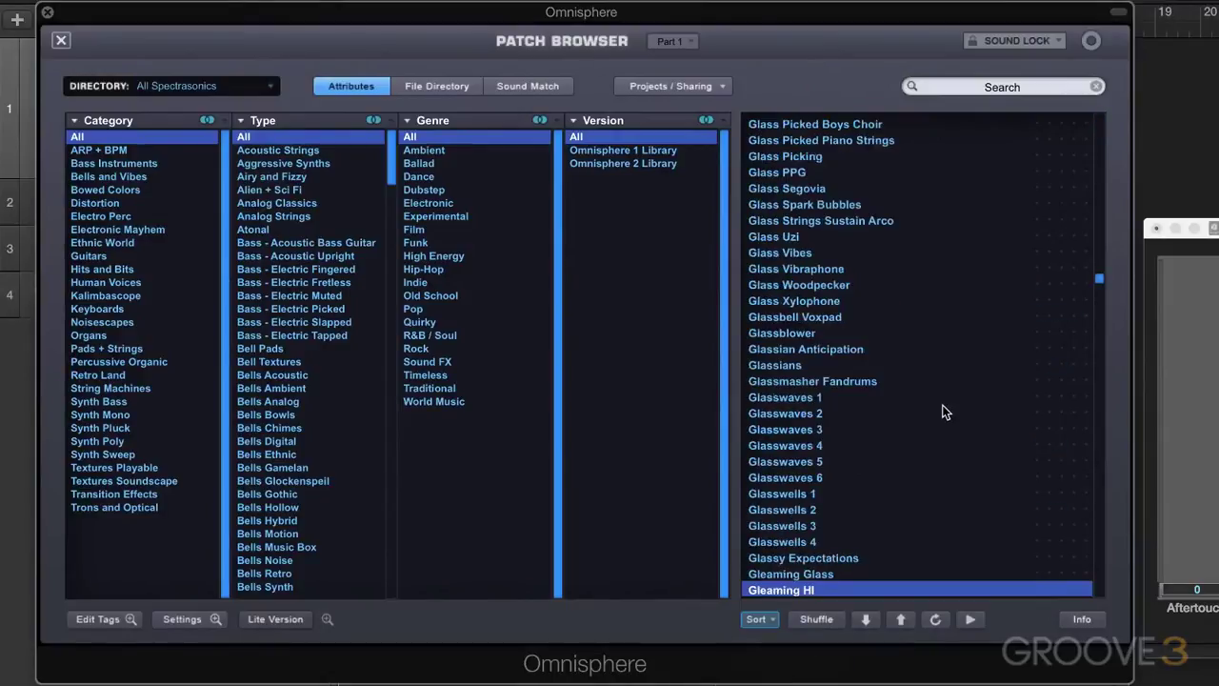
- Clear the star ratings on Drumming Inside the Piano, Accompany Me Mr. SID and Agape Warmth
{"action": "scroll", "coordinate": [1098, 204], "scroll_direction": "up", "scroll_amount": 20}
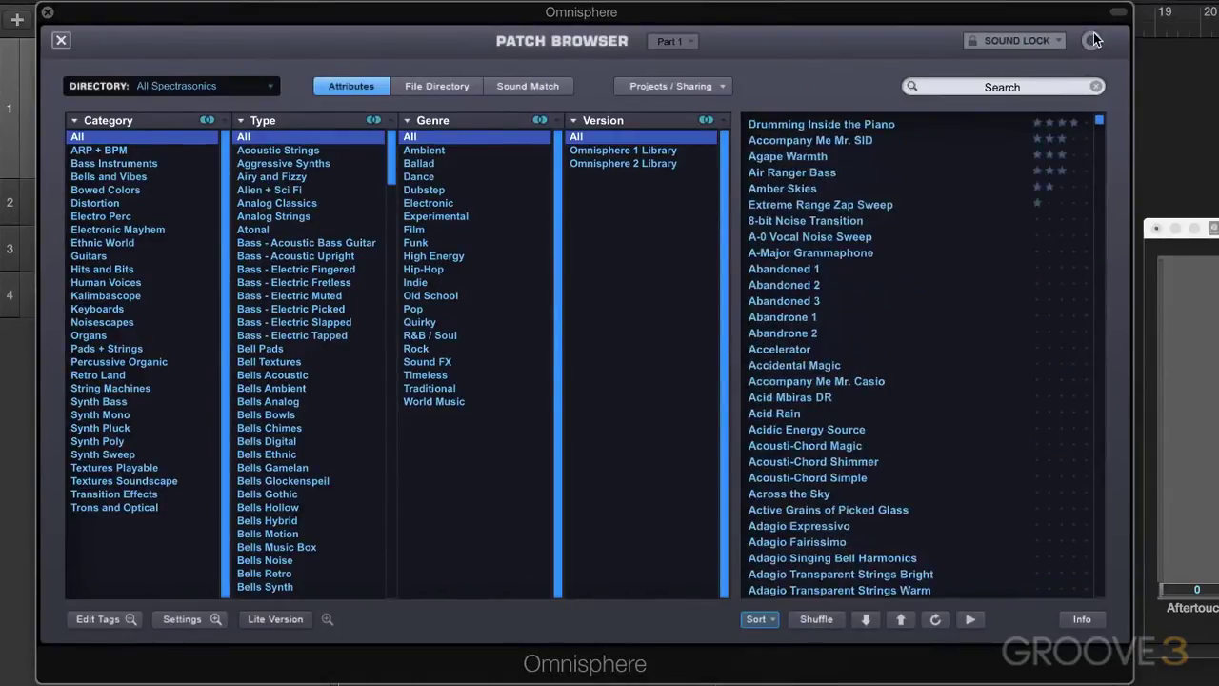
{"action": "left_click", "coordinate": [1022, 122]}
{"action": "left_click", "coordinate": [1022, 139]}
{"action": "left_click", "coordinate": [1022, 156]}
- Load the Air Ranger Bass patch, leaving the sort order unchanged
{"action": "left_click", "coordinate": [1019, 173]}
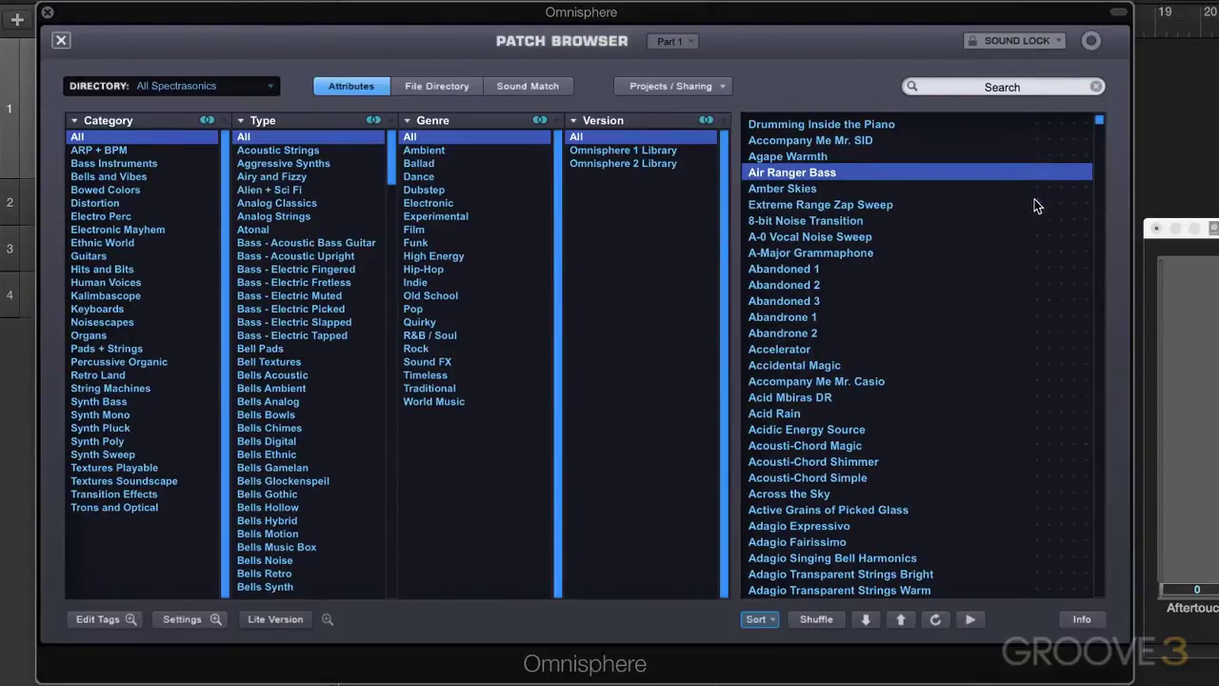
{"action": "left_click", "coordinate": [775, 618]}
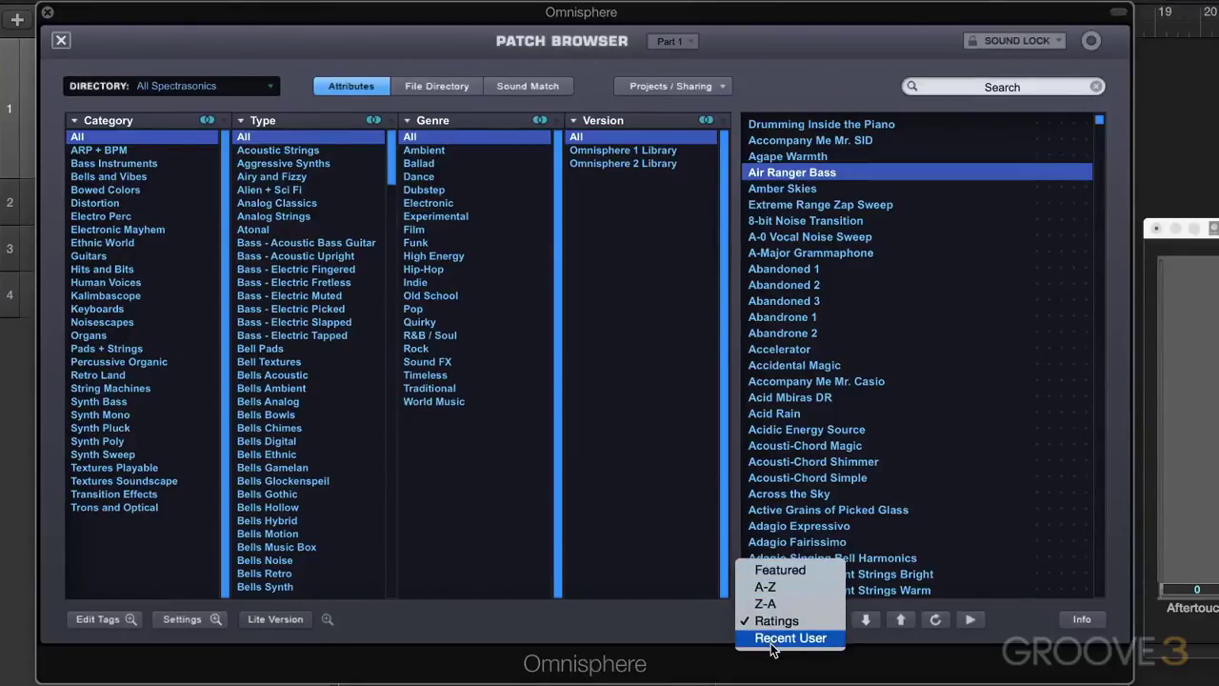
{"action": "left_click", "coordinate": [673, 616]}
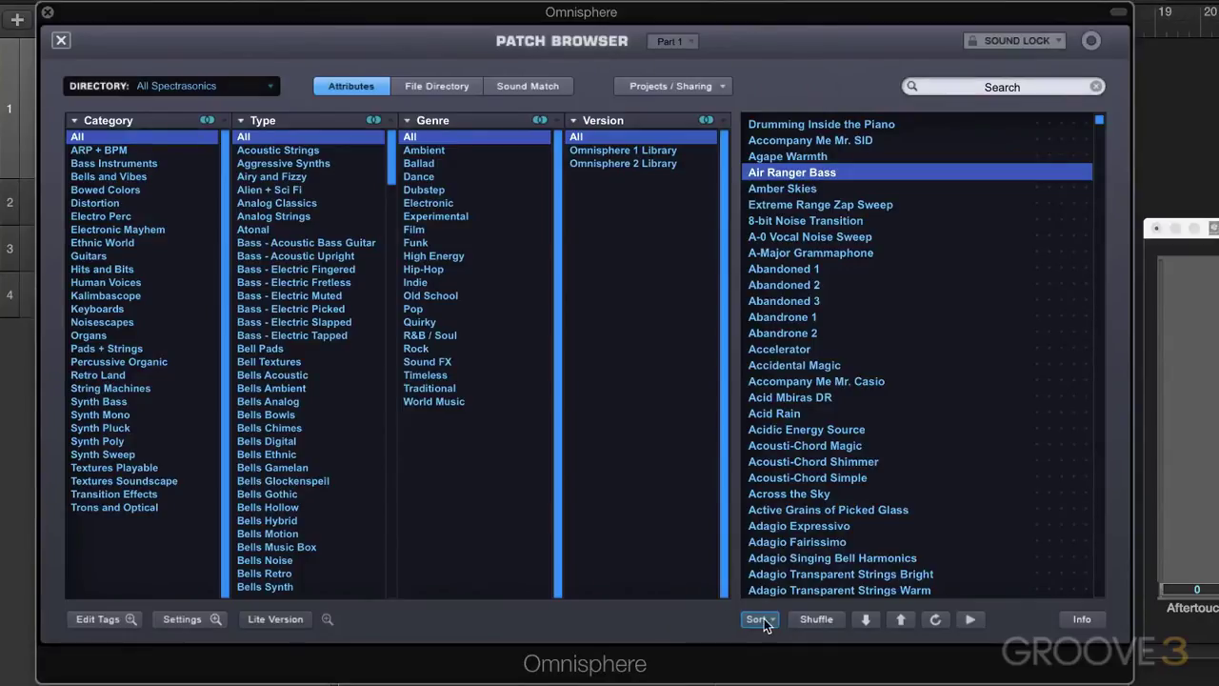
- Preview Extreme Range Zap Sweep and Accelerator, ending with Adagio Fairissimo loaded and preview stopped
{"action": "left_click", "coordinate": [808, 206]}
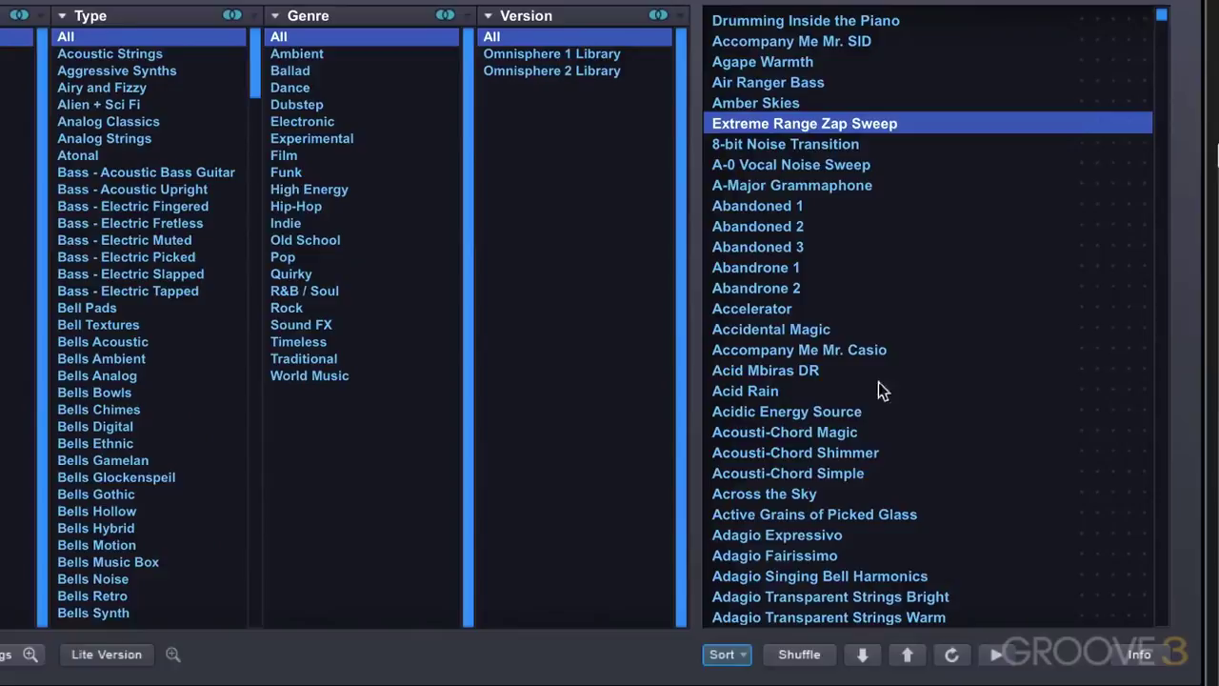
{"action": "left_click", "coordinate": [771, 309]}
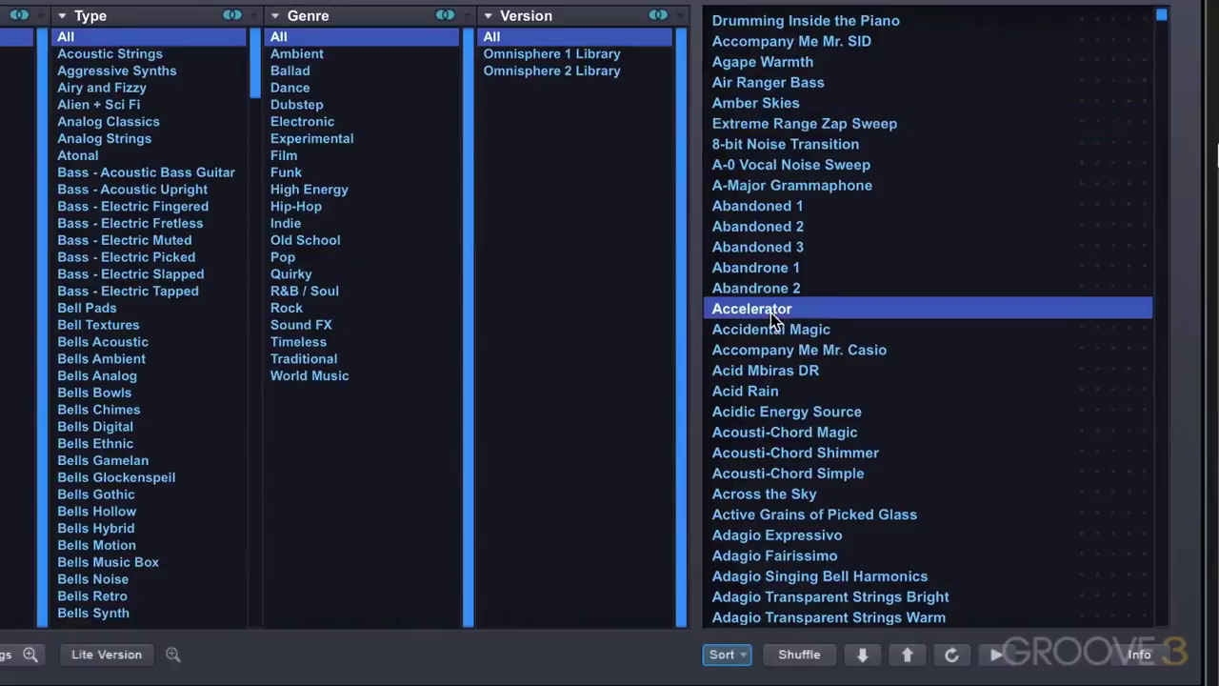
{"action": "left_click", "coordinate": [998, 656]}
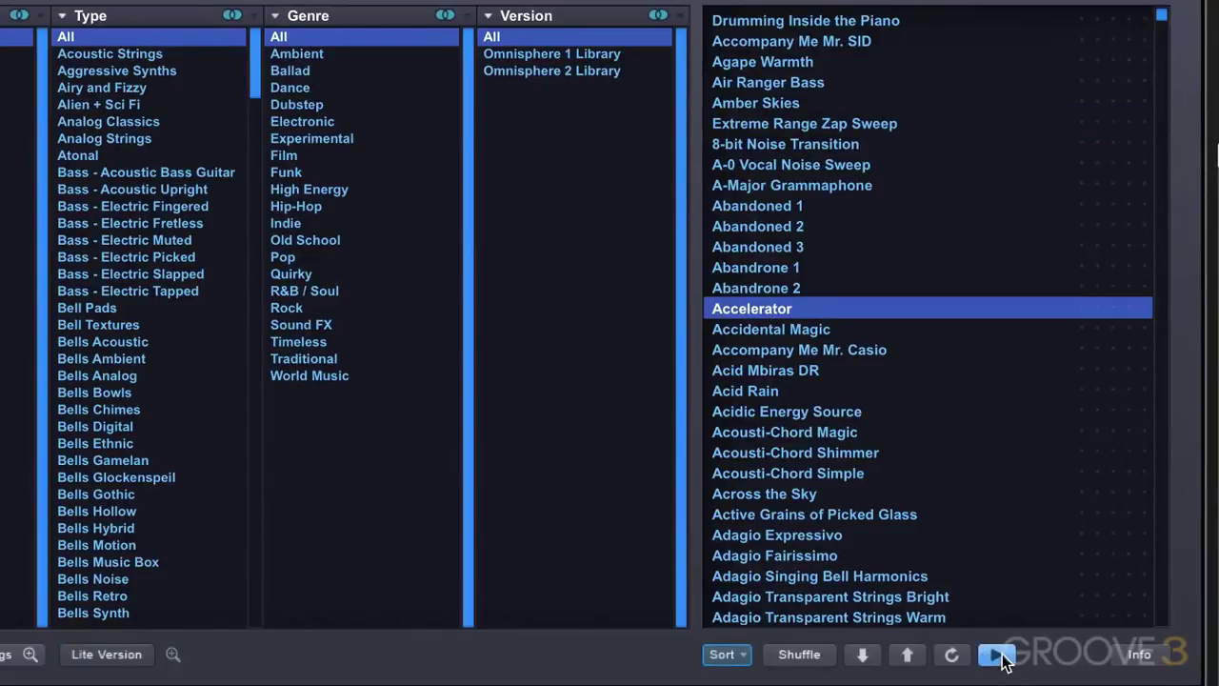
{"action": "left_click", "coordinate": [834, 557]}
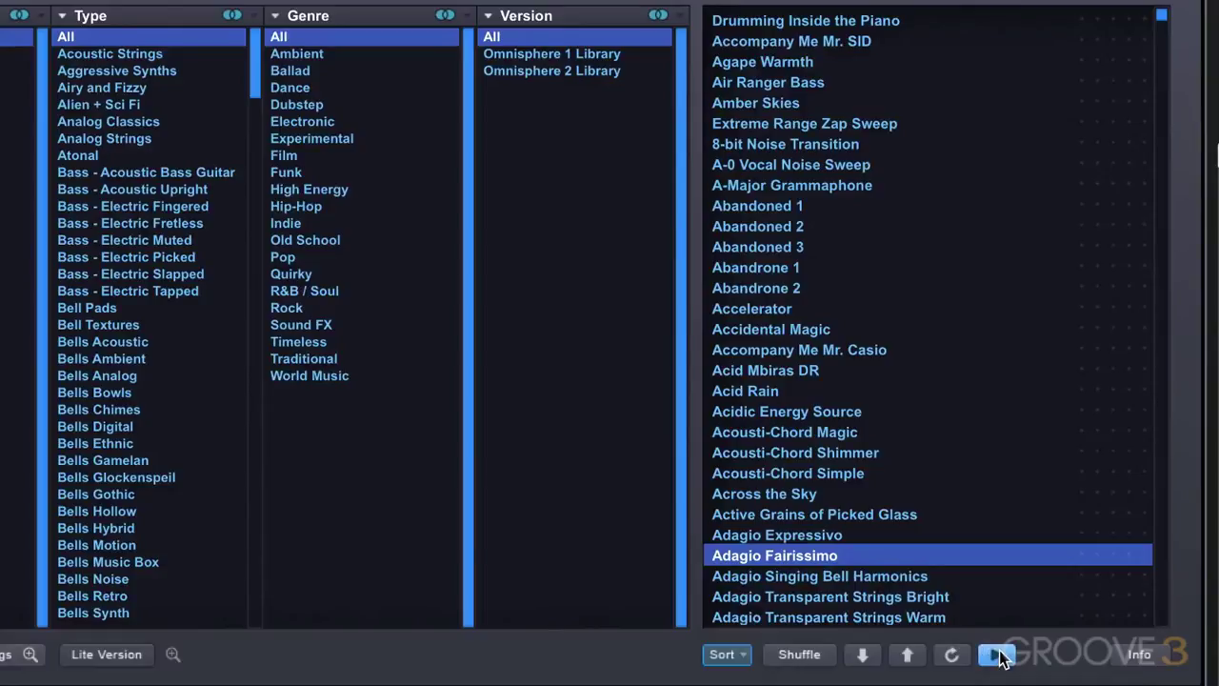
{"action": "left_click", "coordinate": [999, 656]}
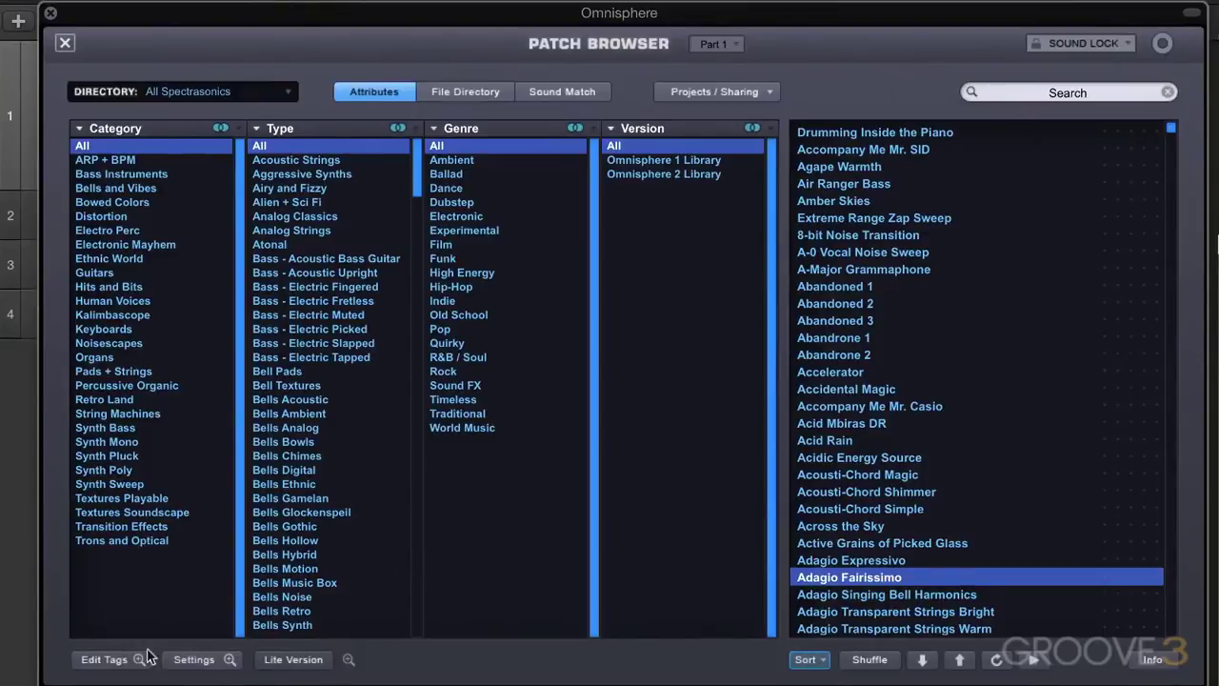
- Turn on Audition Auto-Play in the patch browser settings
{"action": "left_click", "coordinate": [217, 663]}
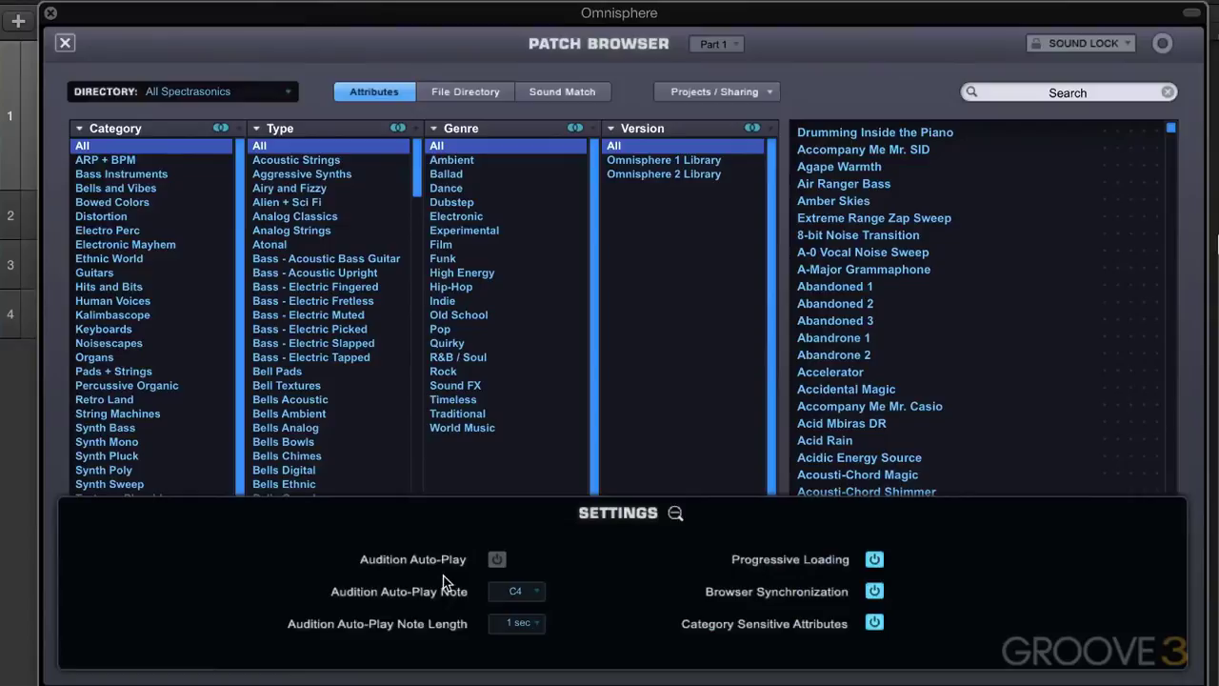
{"action": "left_click", "coordinate": [498, 560]}
{"action": "left_click", "coordinate": [675, 512]}
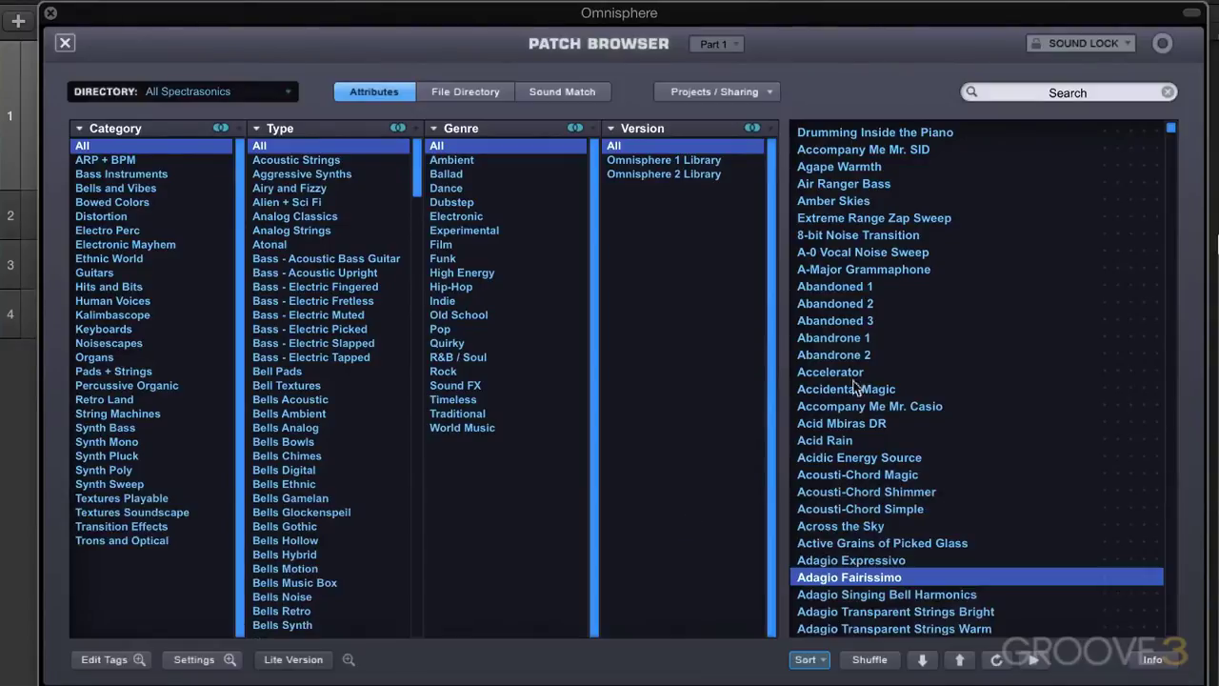
- Step through Abandoned 2 and Active Grains of Picked Glass to load Age of Illumination Bass
{"action": "left_click", "coordinate": [847, 307]}
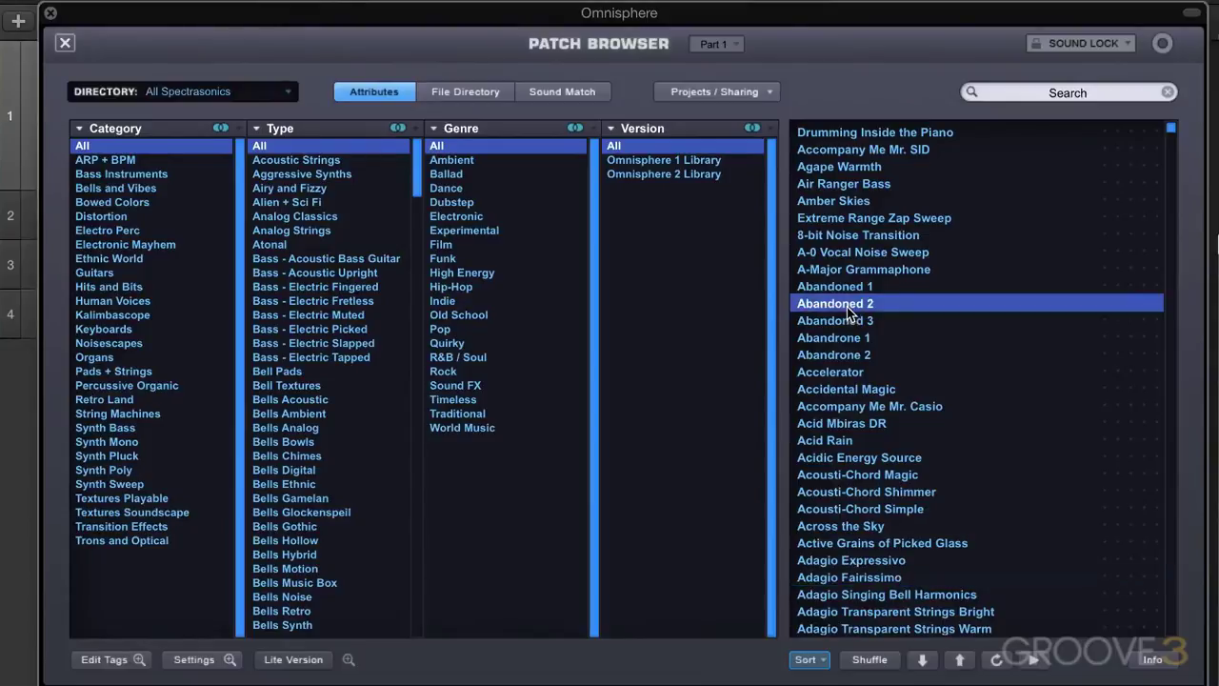
{"action": "left_click", "coordinate": [870, 544]}
{"action": "scroll", "coordinate": [869, 545], "scroll_direction": "down", "scroll_amount": 8}
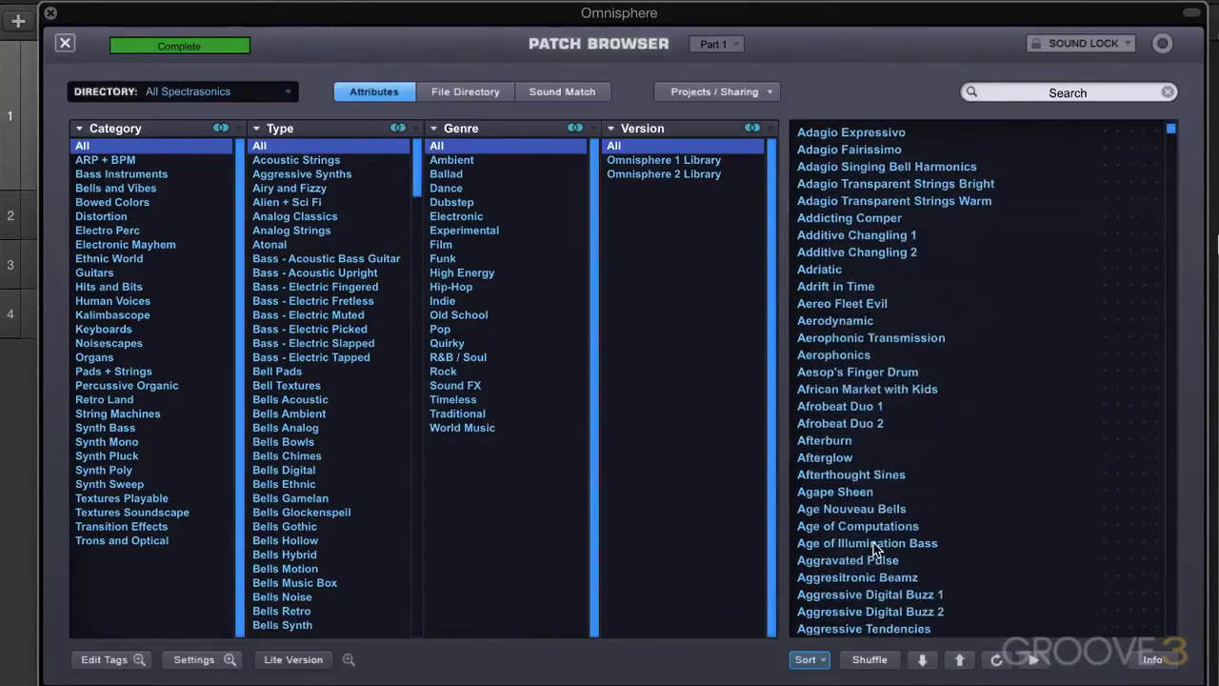
{"action": "left_click", "coordinate": [874, 544]}
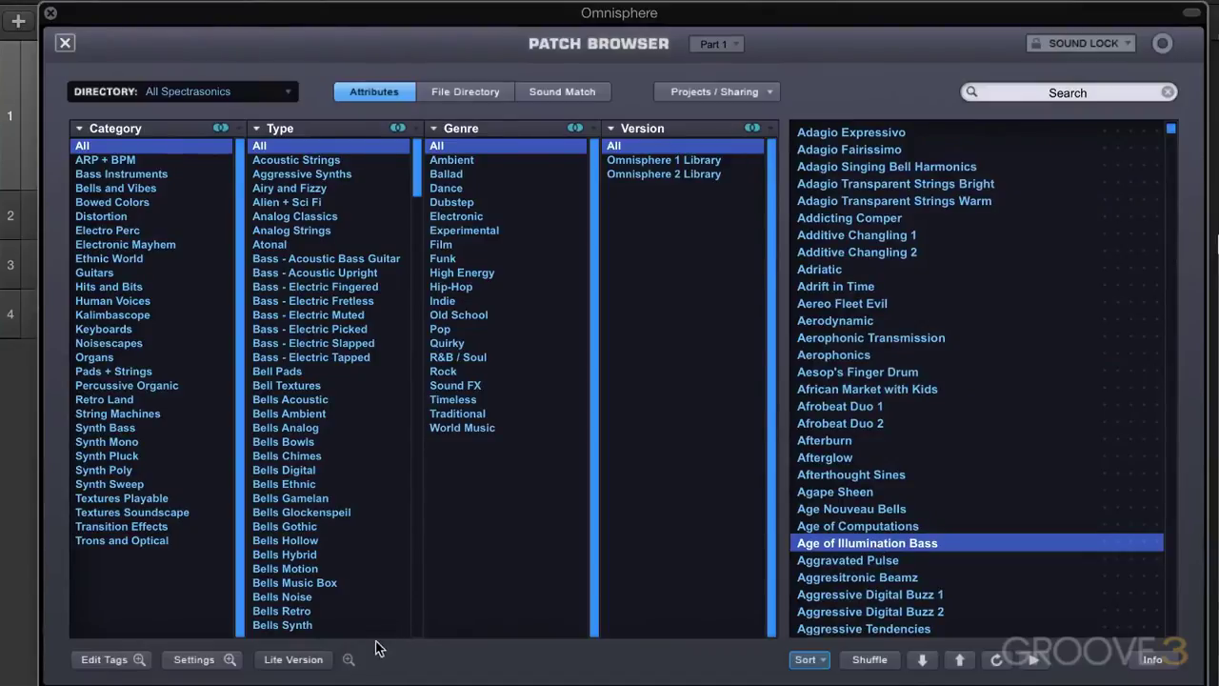
- Keep C4 as the auto-play note and turn on Progressive Loading
{"action": "left_click", "coordinate": [190, 660]}
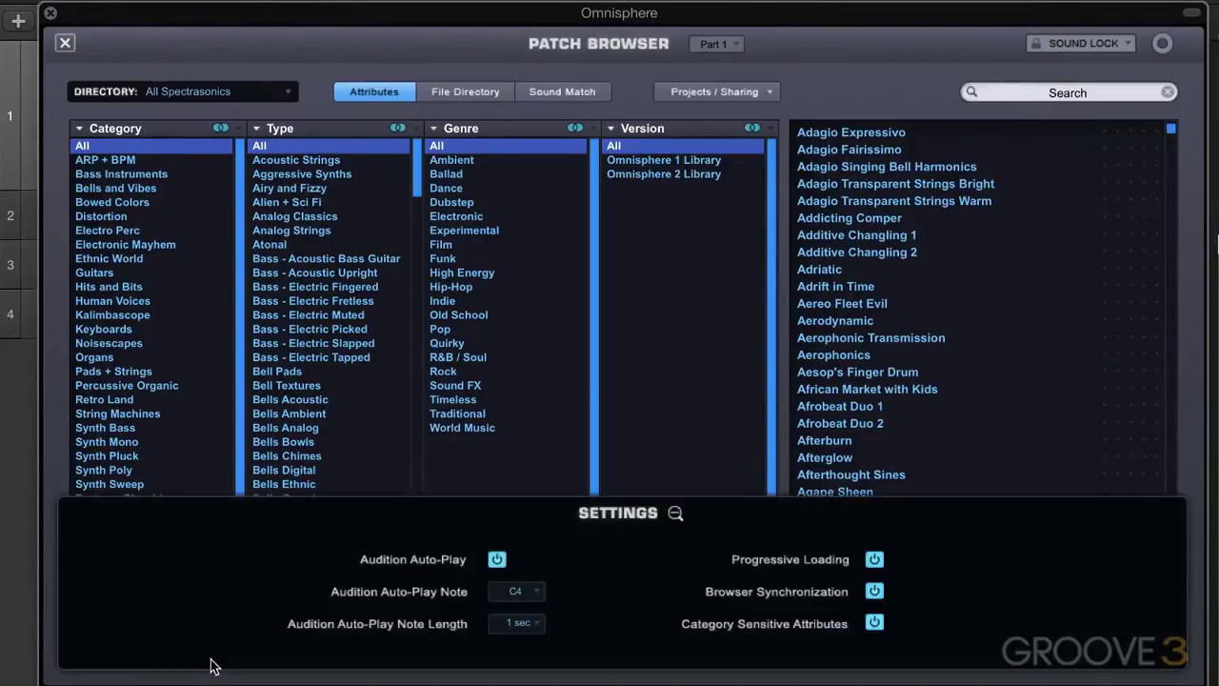
{"action": "left_click", "coordinate": [532, 598]}
{"action": "left_click", "coordinate": [585, 570]}
{"action": "left_click", "coordinate": [877, 559]}
- Filter to Guitars, type Guitars Acoustic, and load Fingerstyle Acoustic 18 string a
{"action": "left_click", "coordinate": [675, 513]}
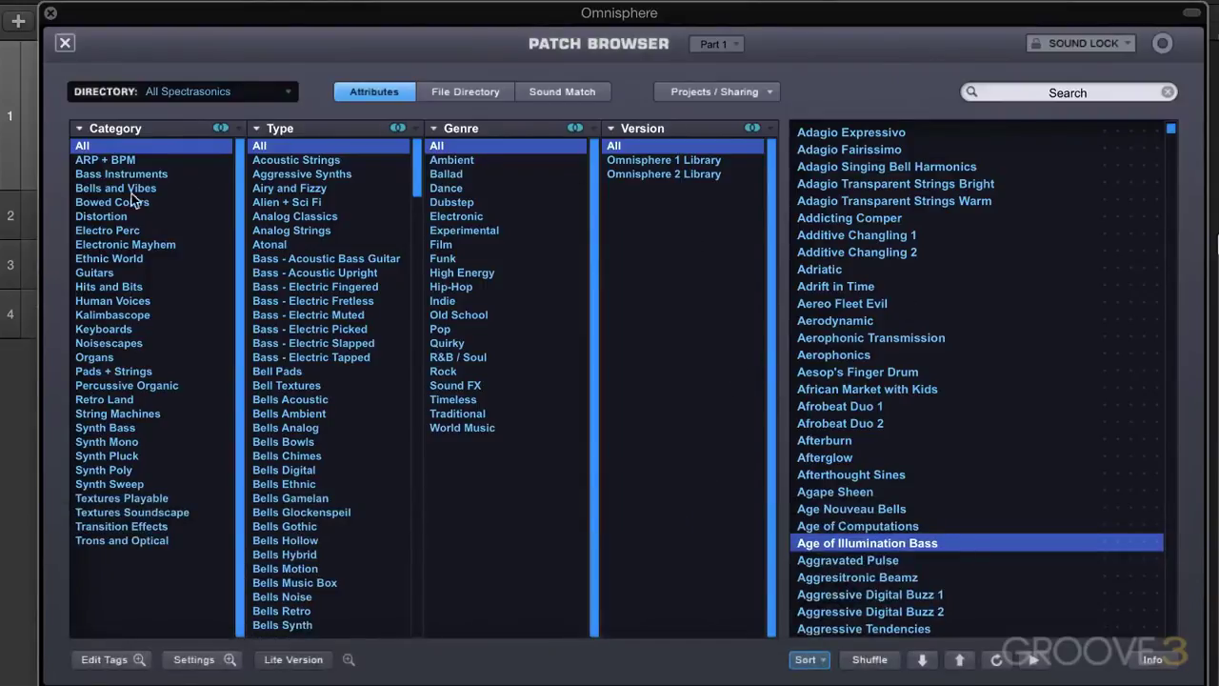
{"action": "left_click", "coordinate": [96, 276]}
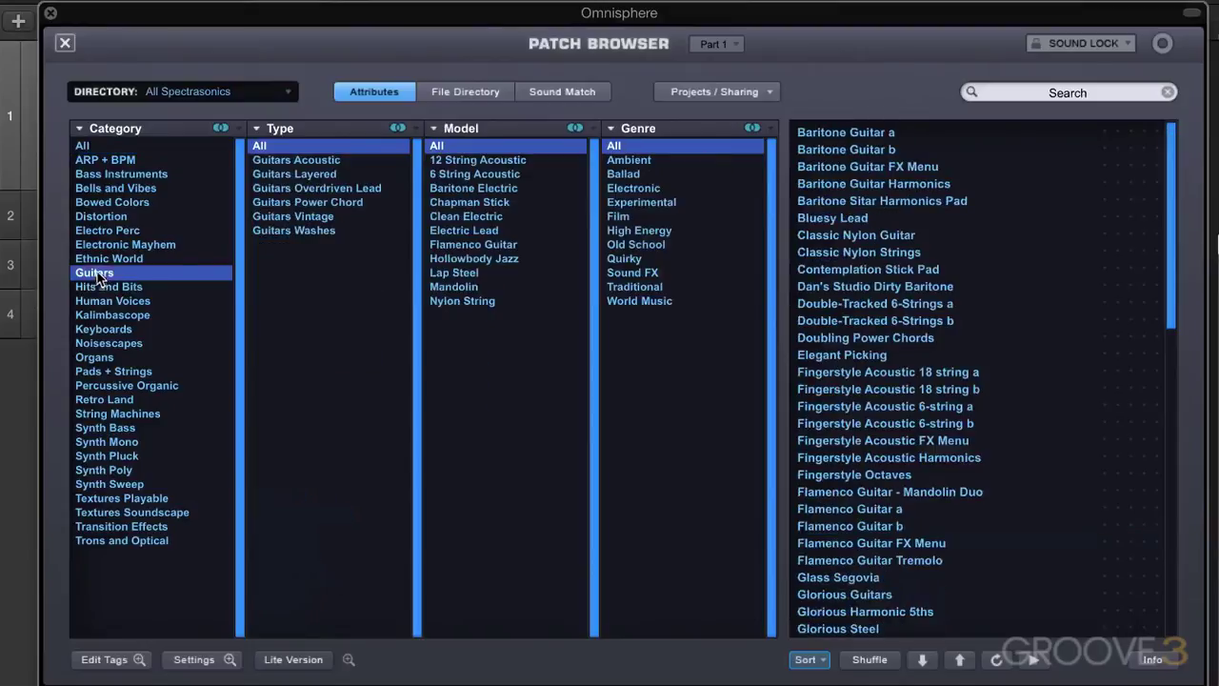
{"action": "left_click", "coordinate": [308, 162]}
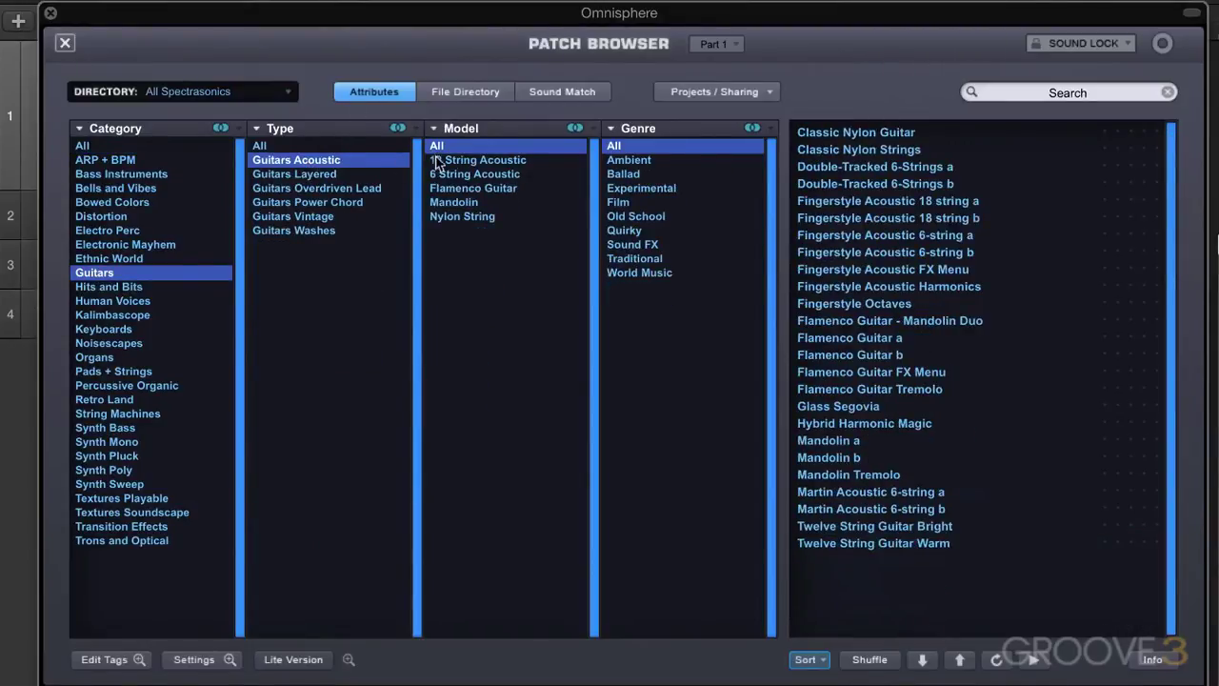
{"action": "left_click", "coordinate": [860, 202]}
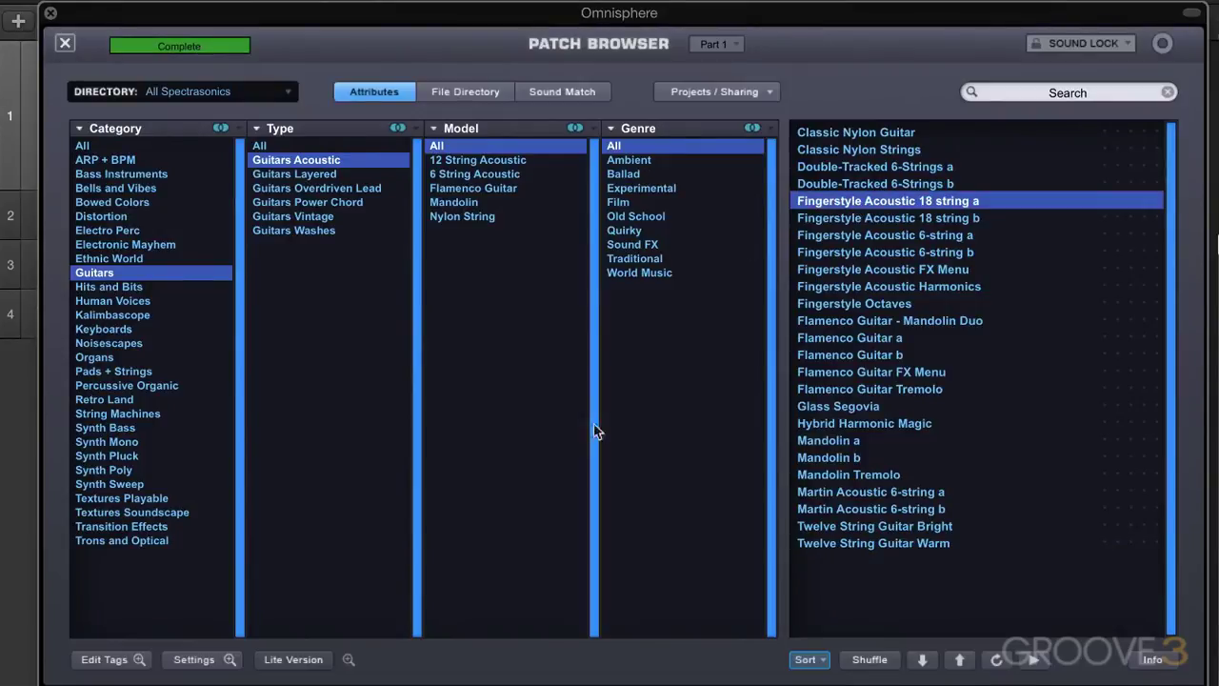
{"action": "left_click", "coordinate": [217, 661]}
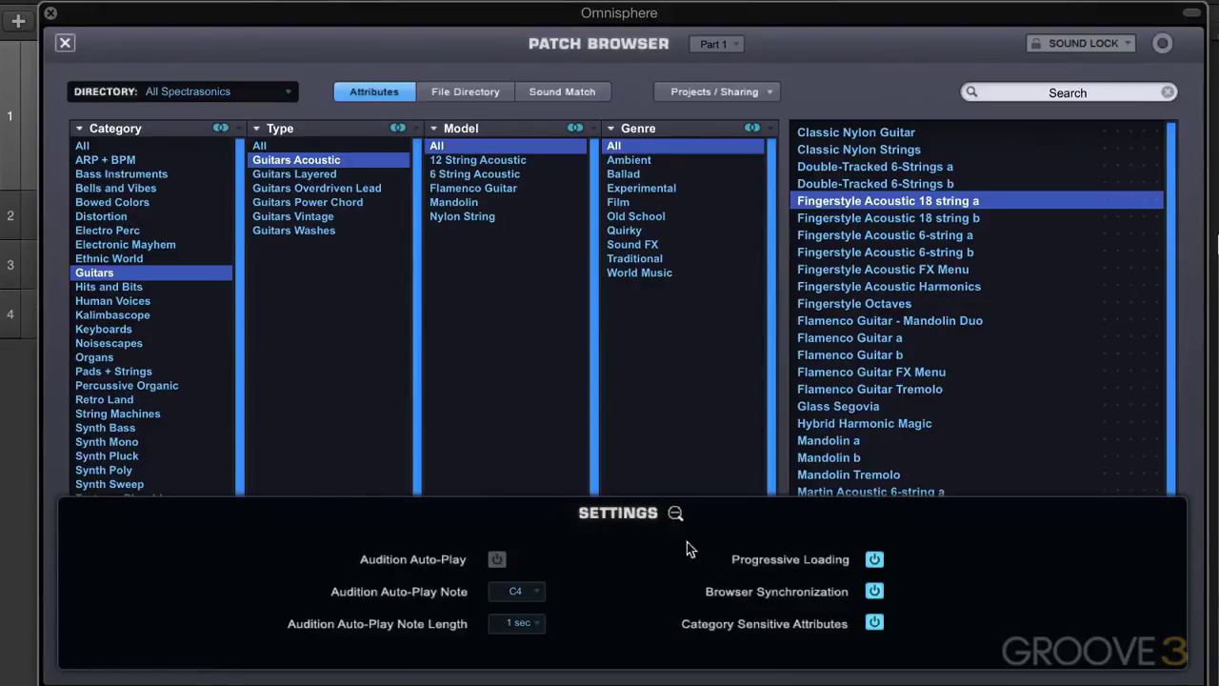
{"action": "left_click", "coordinate": [676, 513]}
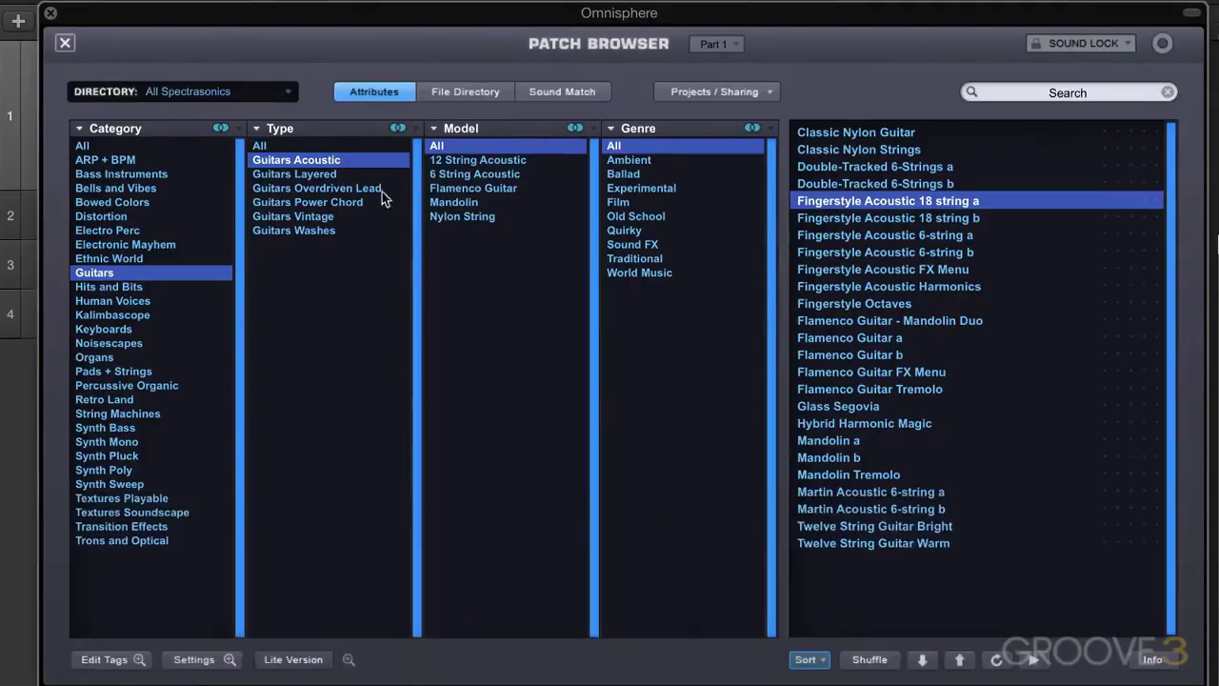
- Return to the main synth view and reopen the full patch browser for Part 5
{"action": "left_click", "coordinate": [65, 44]}
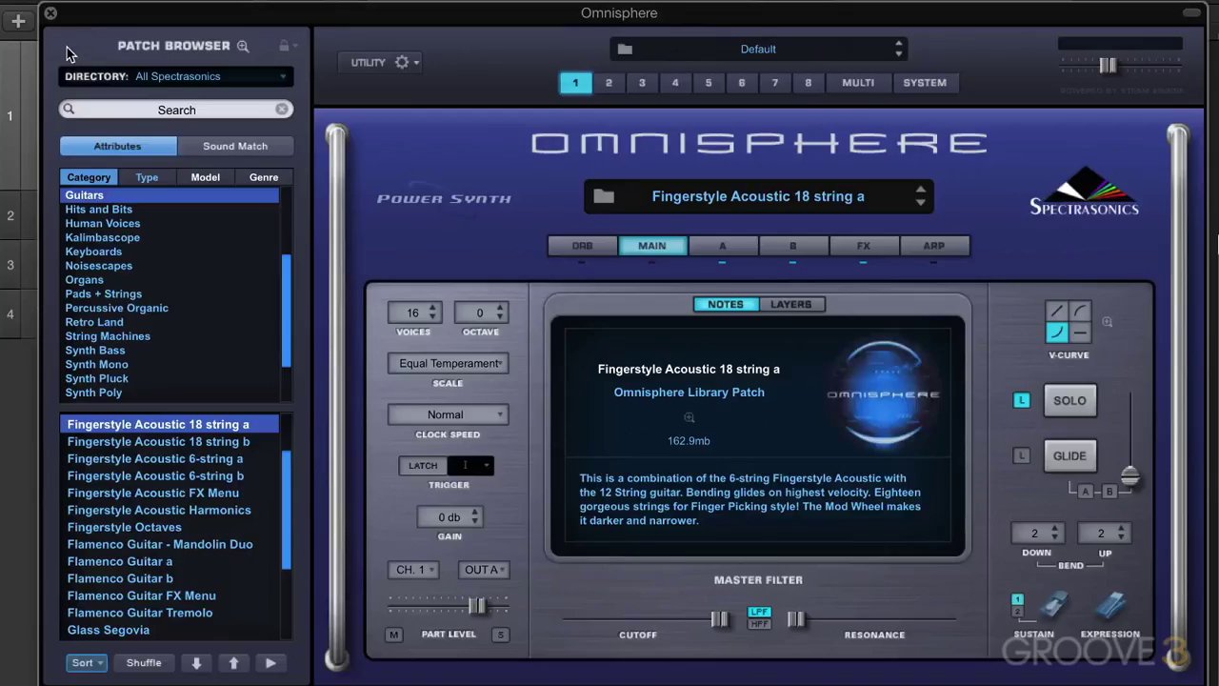
{"action": "left_click", "coordinate": [709, 82]}
{"action": "left_click", "coordinate": [740, 195]}
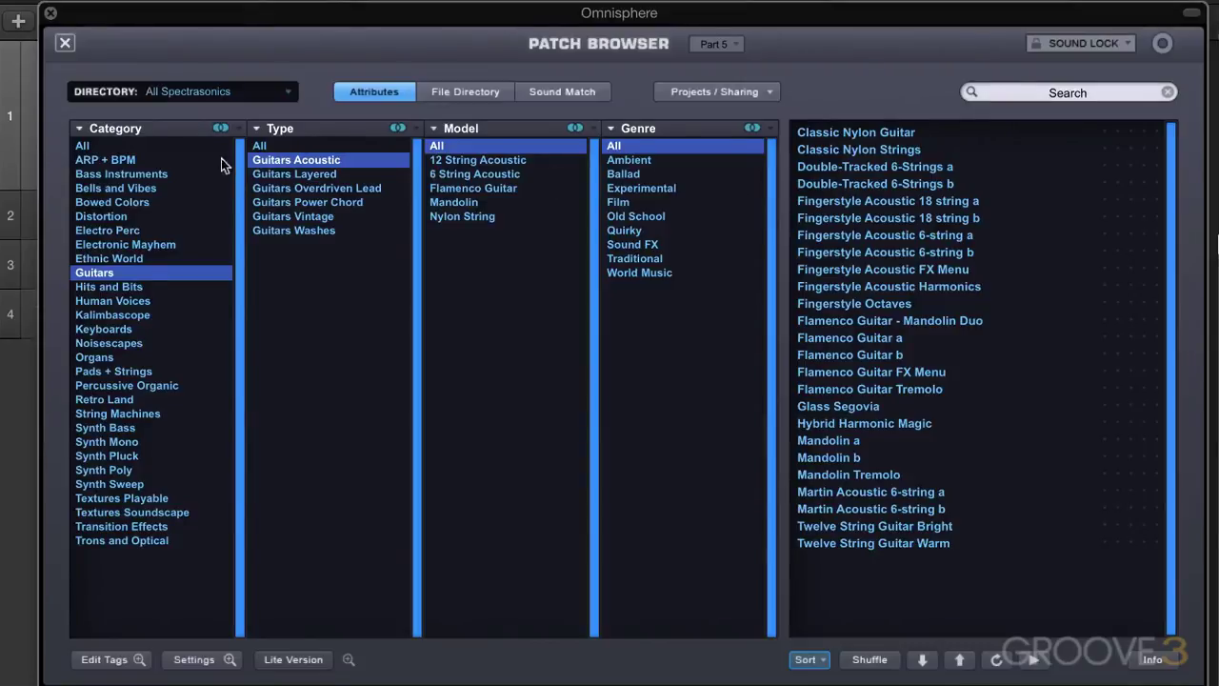
{"action": "left_click", "coordinate": [717, 44]}
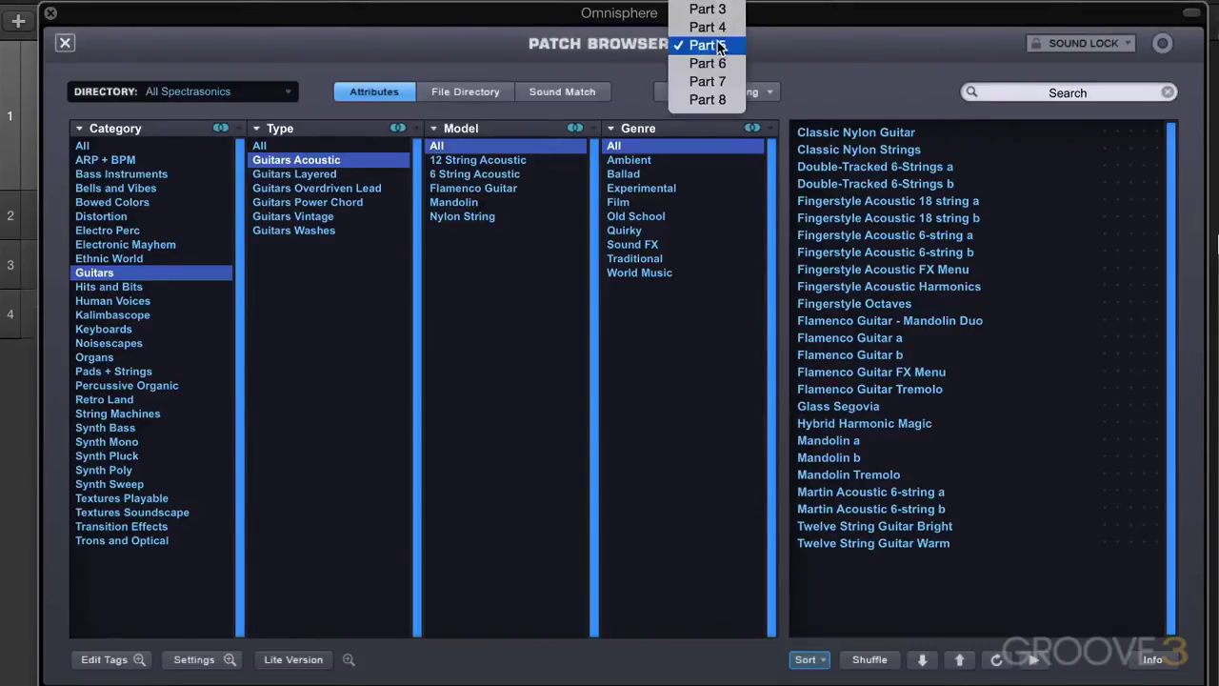
{"action": "left_click", "coordinate": [717, 46]}
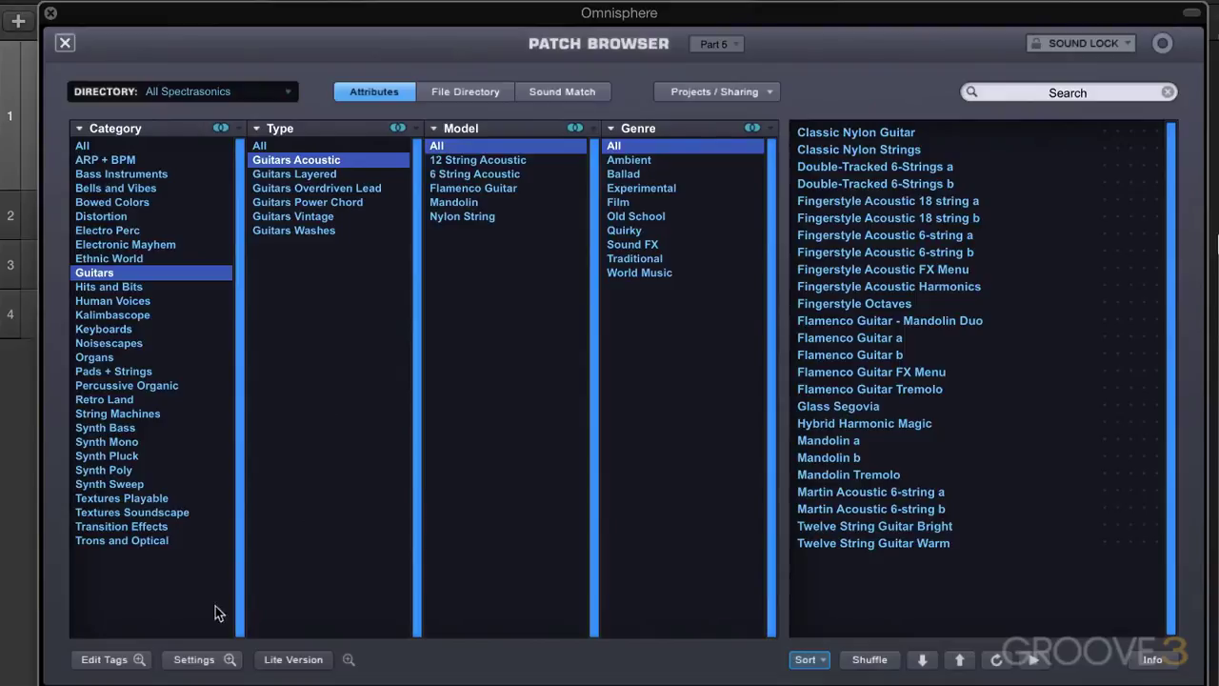
- Review the browser settings and Sound Lock options, then filter the list to the Organs category
{"action": "left_click", "coordinate": [218, 661]}
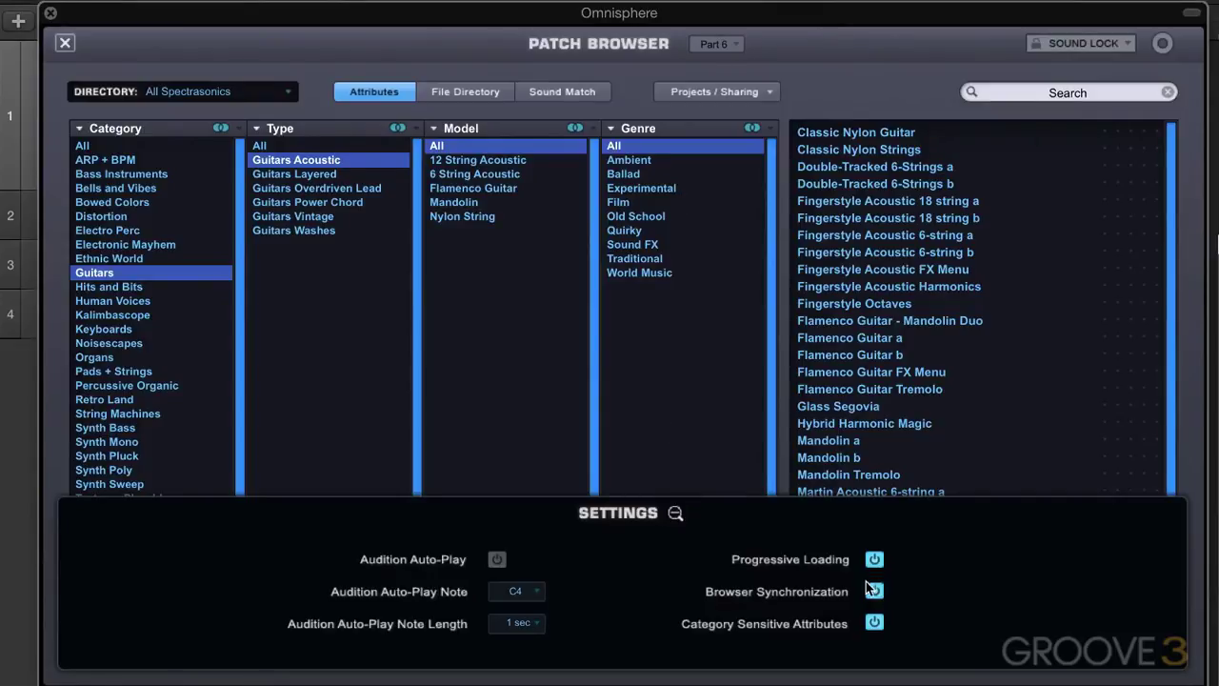
{"action": "left_click", "coordinate": [1134, 45]}
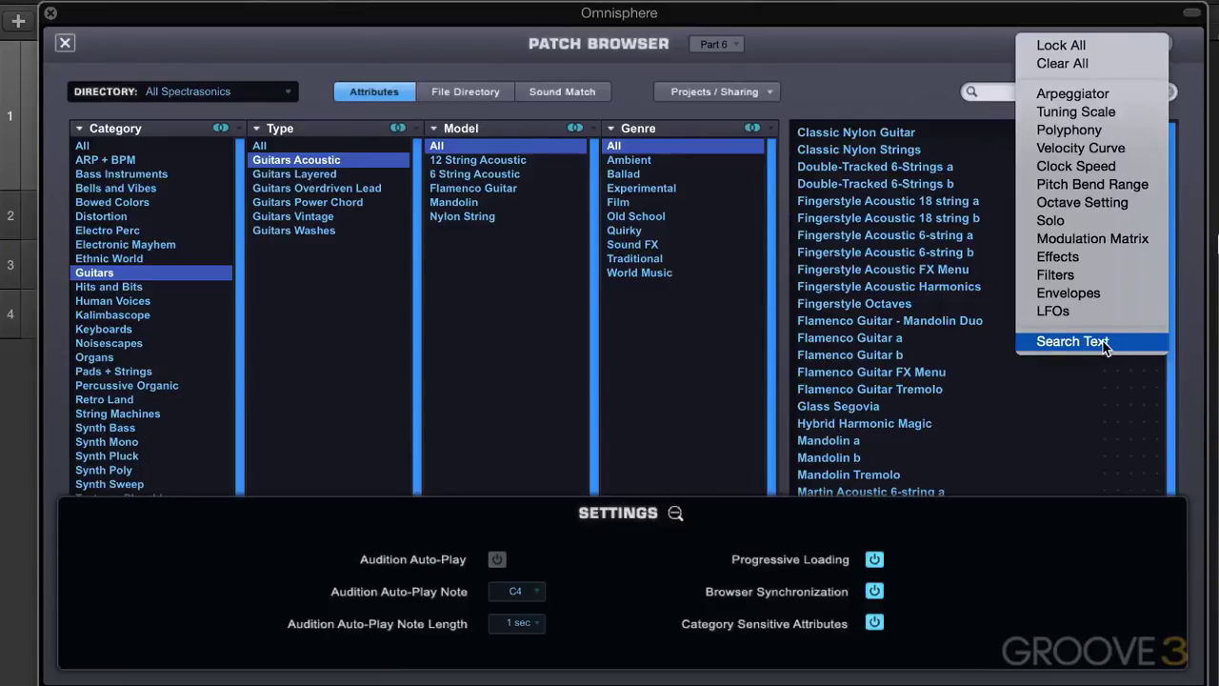
{"action": "left_click", "coordinate": [912, 95]}
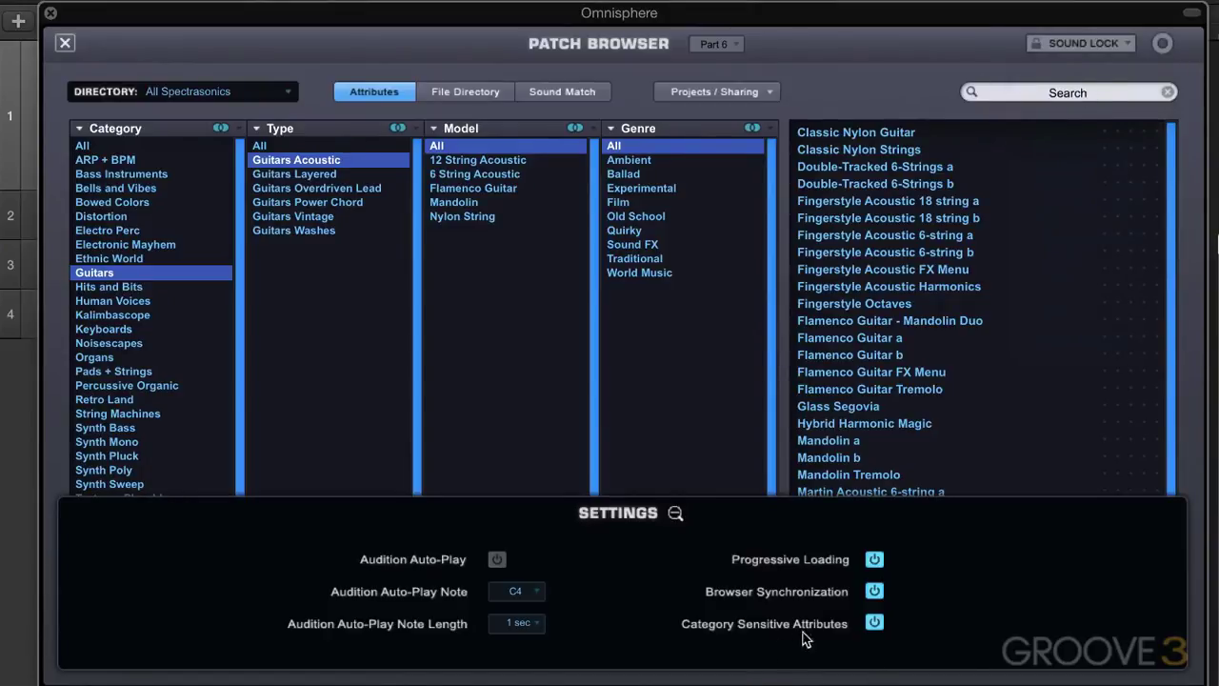
{"action": "left_click", "coordinate": [121, 309]}
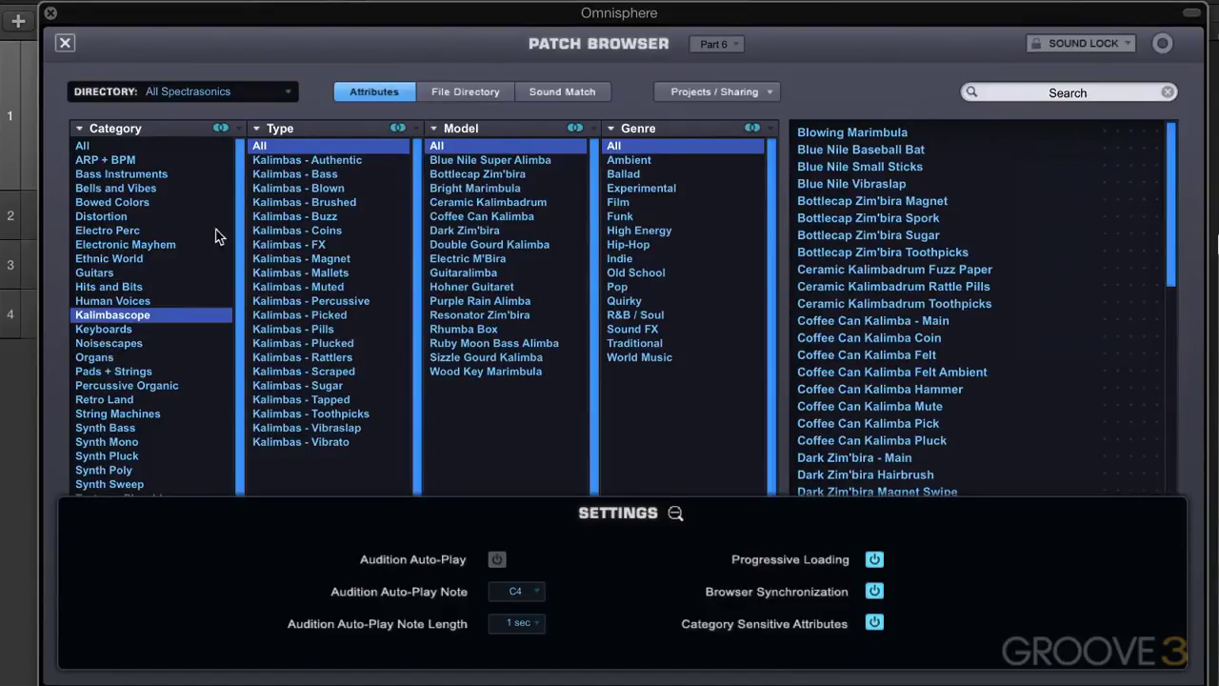
{"action": "left_click", "coordinate": [113, 358]}
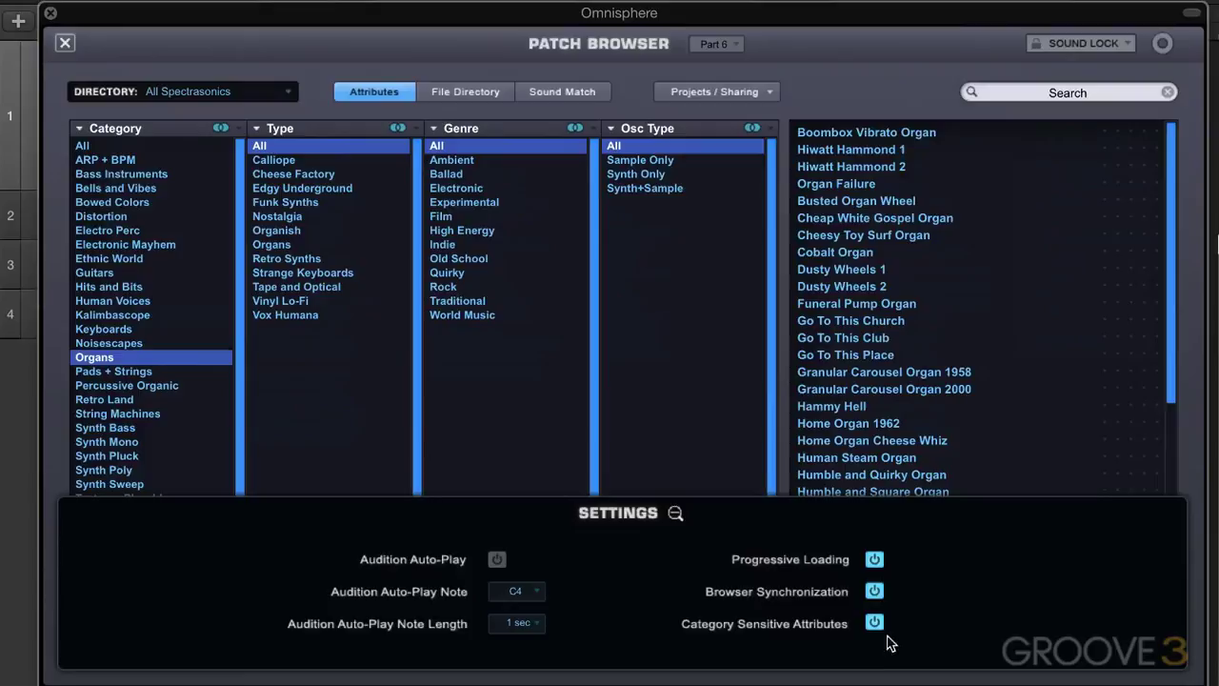
{"action": "left_click", "coordinate": [673, 515]}
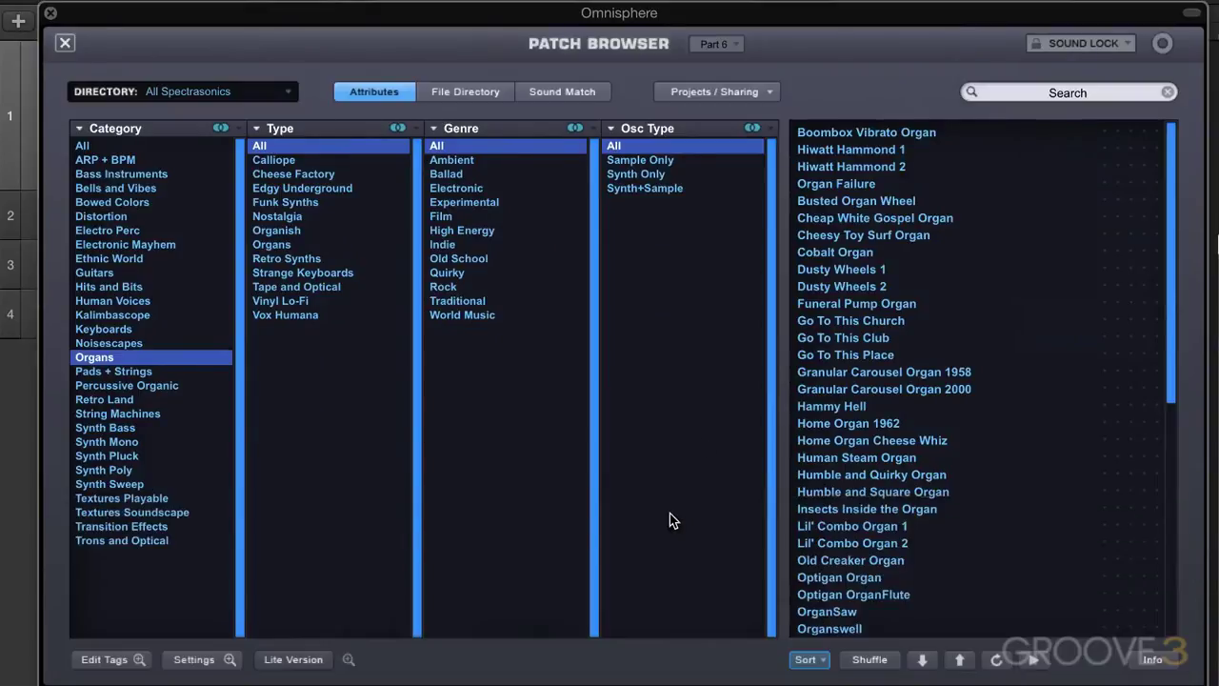
- In the Lite Version options, leave round robin at No RR and the velocity limit unchanged
{"action": "left_click", "coordinate": [349, 661]}
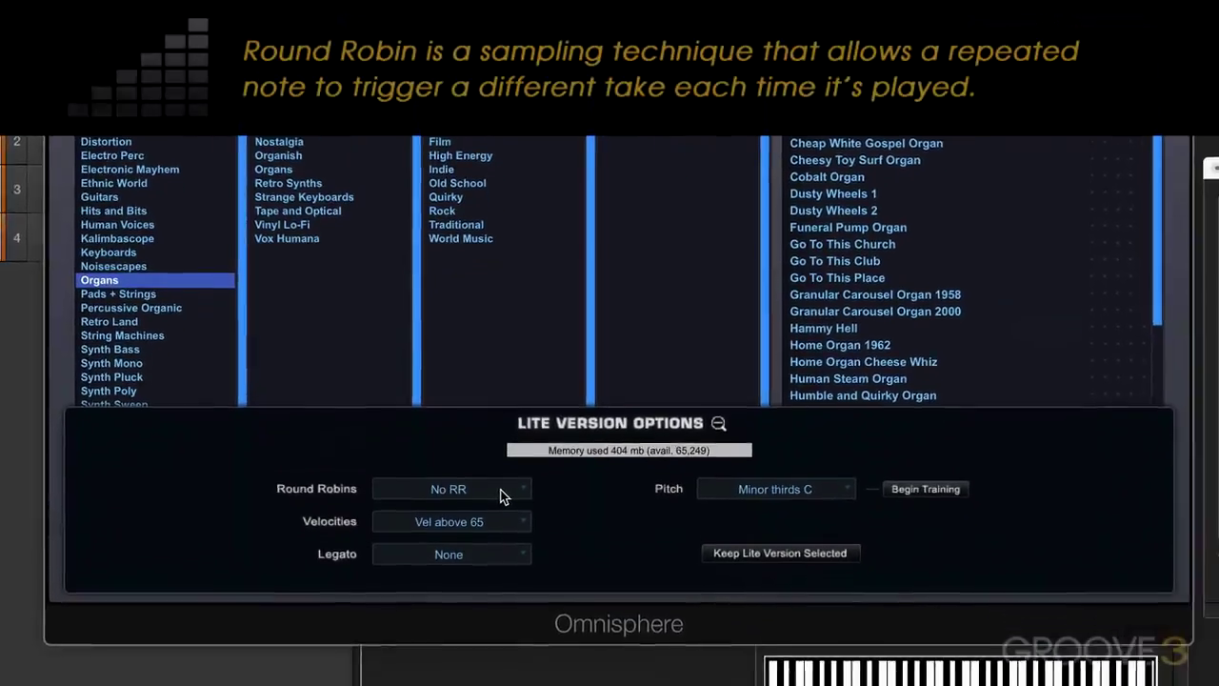
{"action": "left_click", "coordinate": [504, 570]}
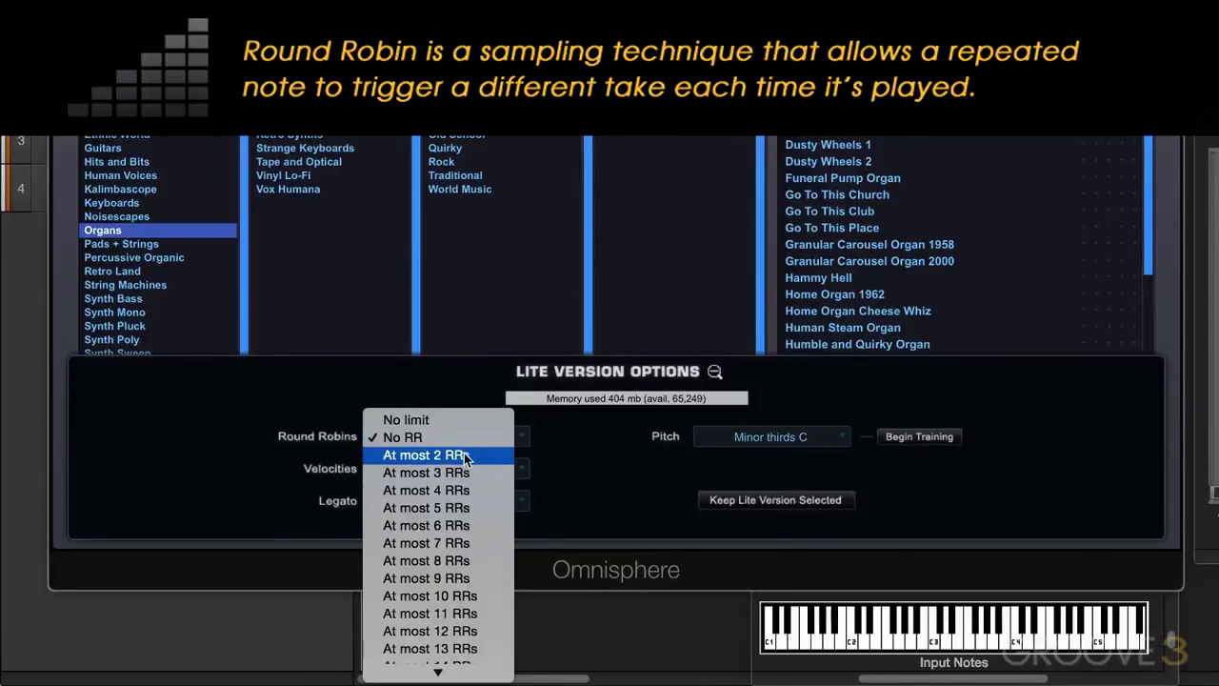
{"action": "scroll", "coordinate": [484, 606], "scroll_direction": "down", "scroll_amount": 2}
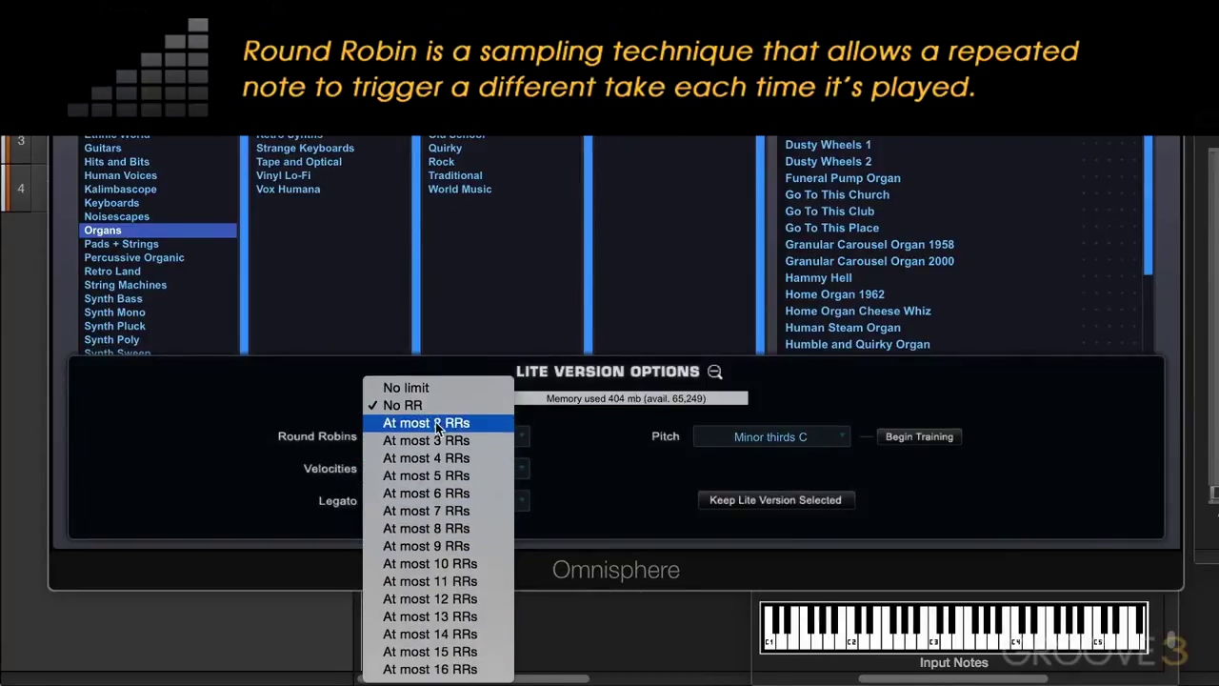
{"action": "left_click", "coordinate": [312, 383]}
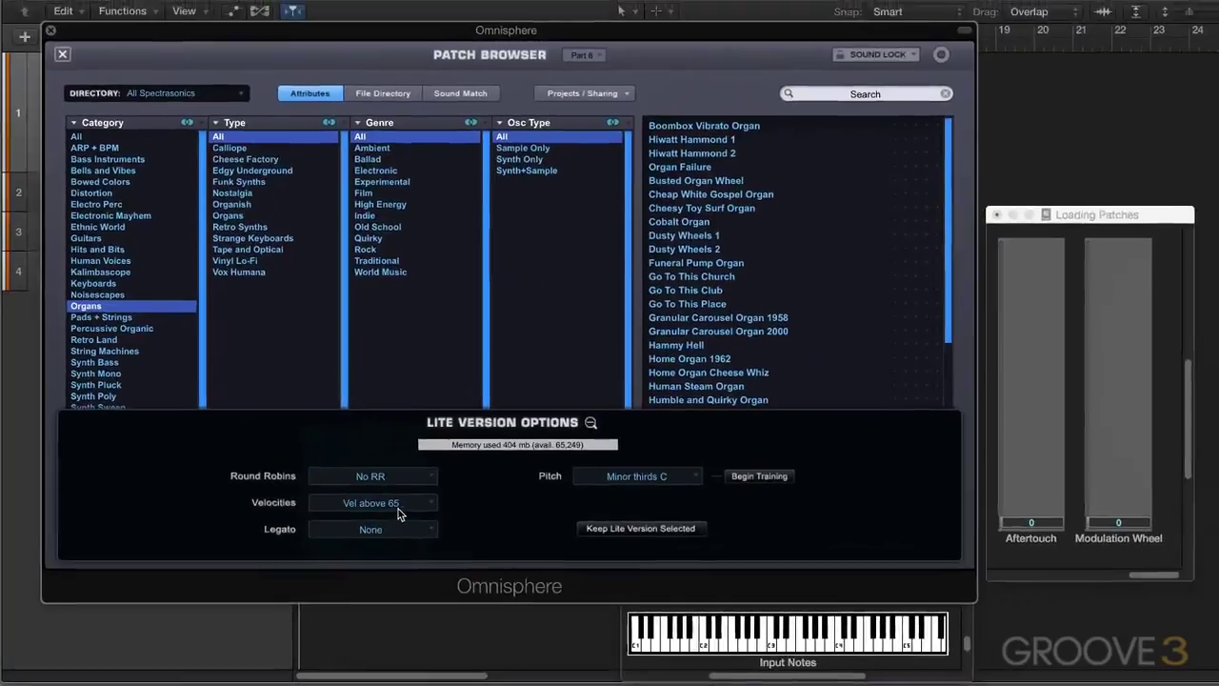
{"action": "left_click", "coordinate": [485, 470]}
{"action": "mouse_move", "coordinate": [485, 471]}
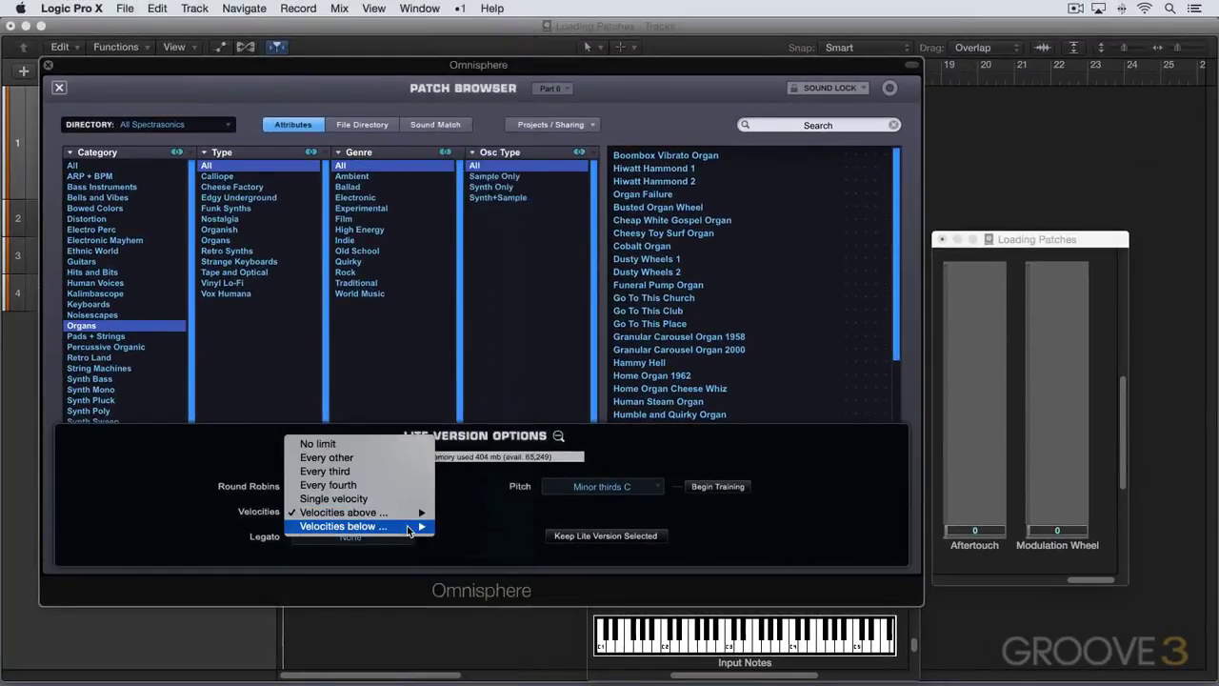
{"action": "mouse_move", "coordinate": [404, 526]}
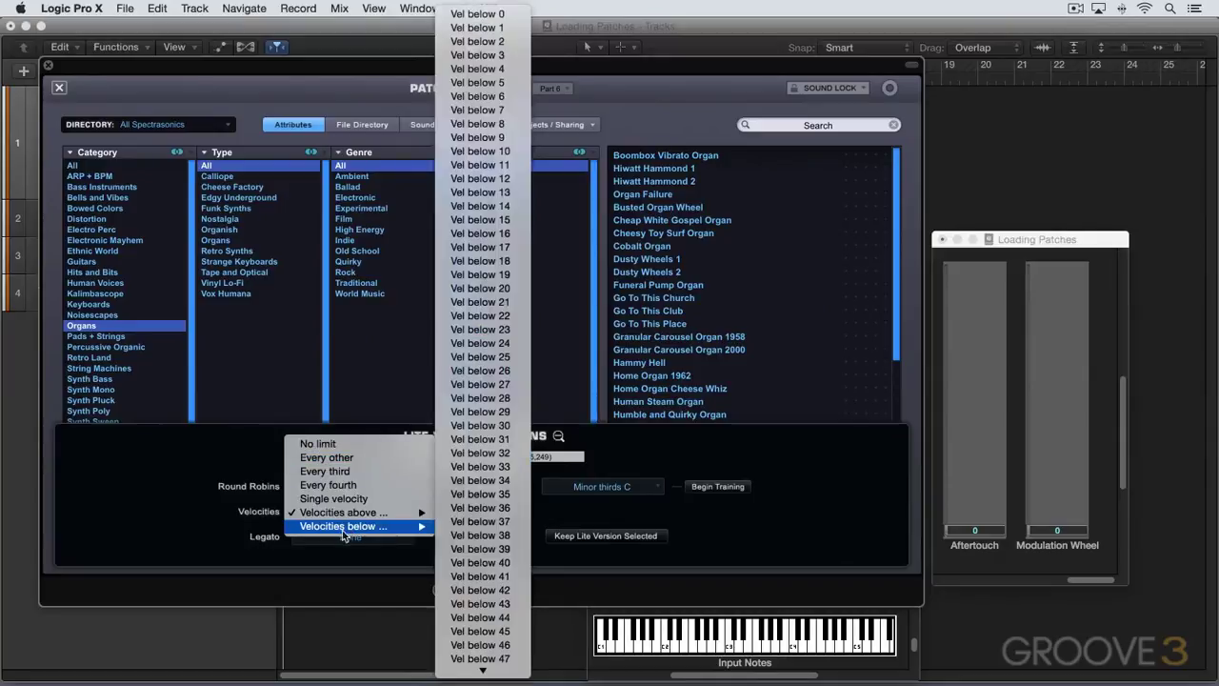
{"action": "mouse_move", "coordinate": [336, 515]}
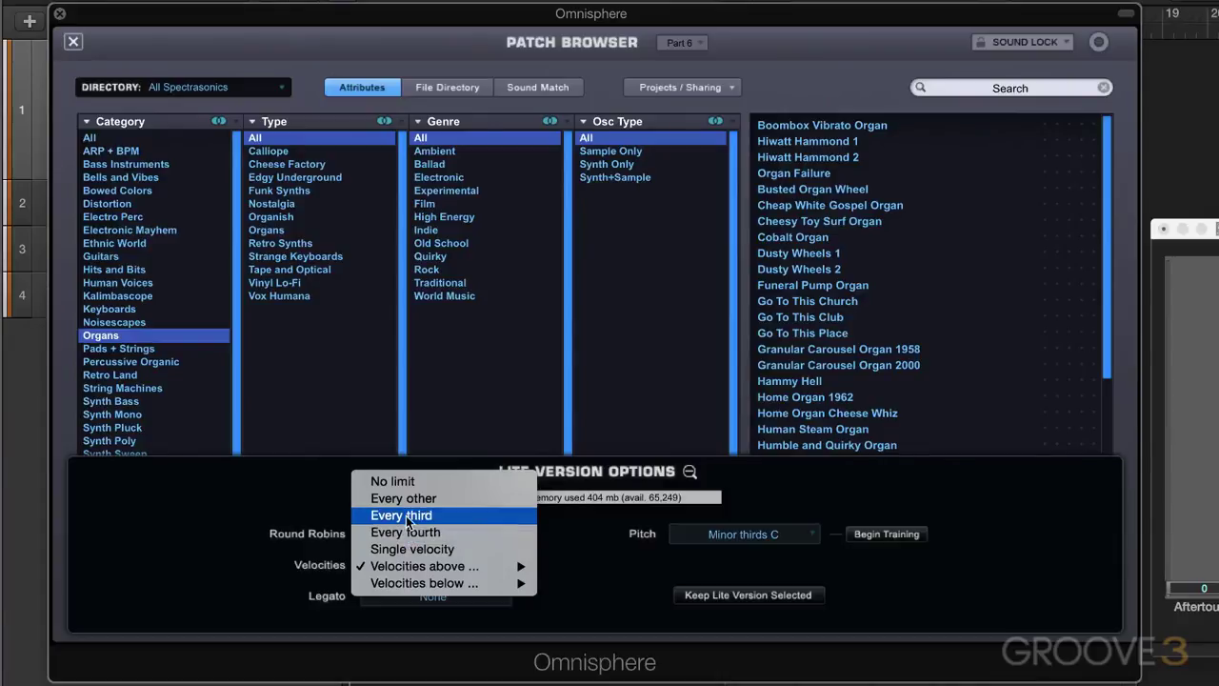
{"action": "left_click", "coordinate": [227, 578]}
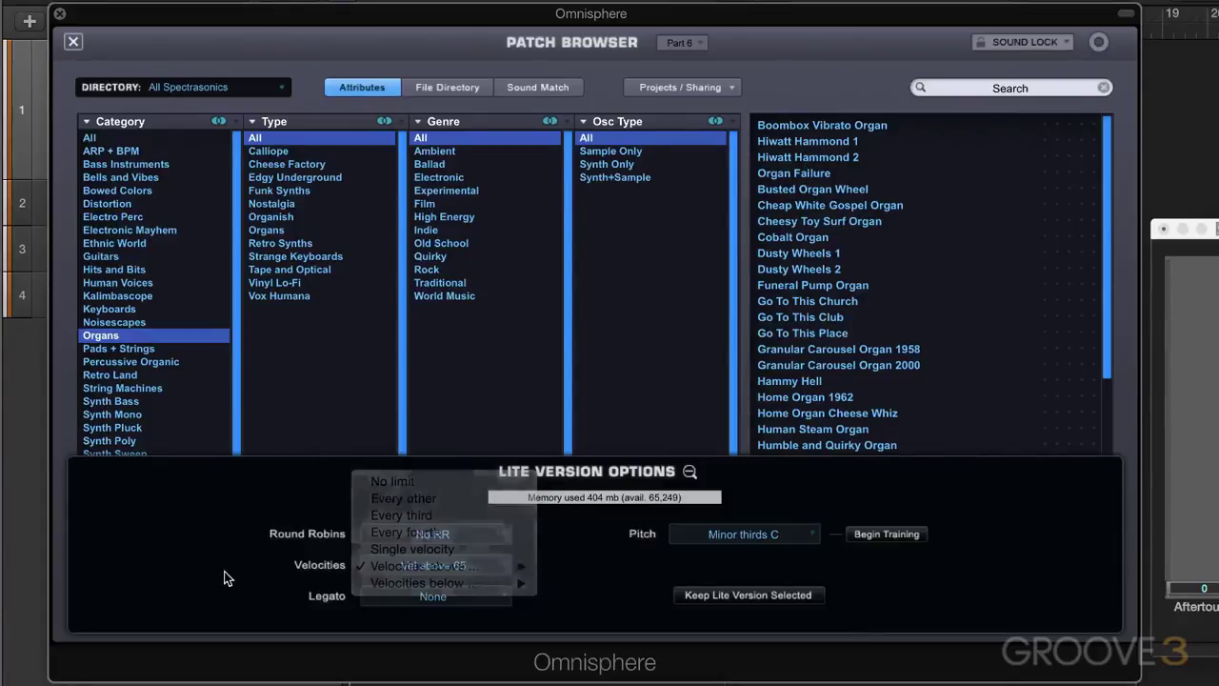
- Keep Legato at None and leave the Pitch reduction setting unchanged
{"action": "left_click", "coordinate": [456, 596]}
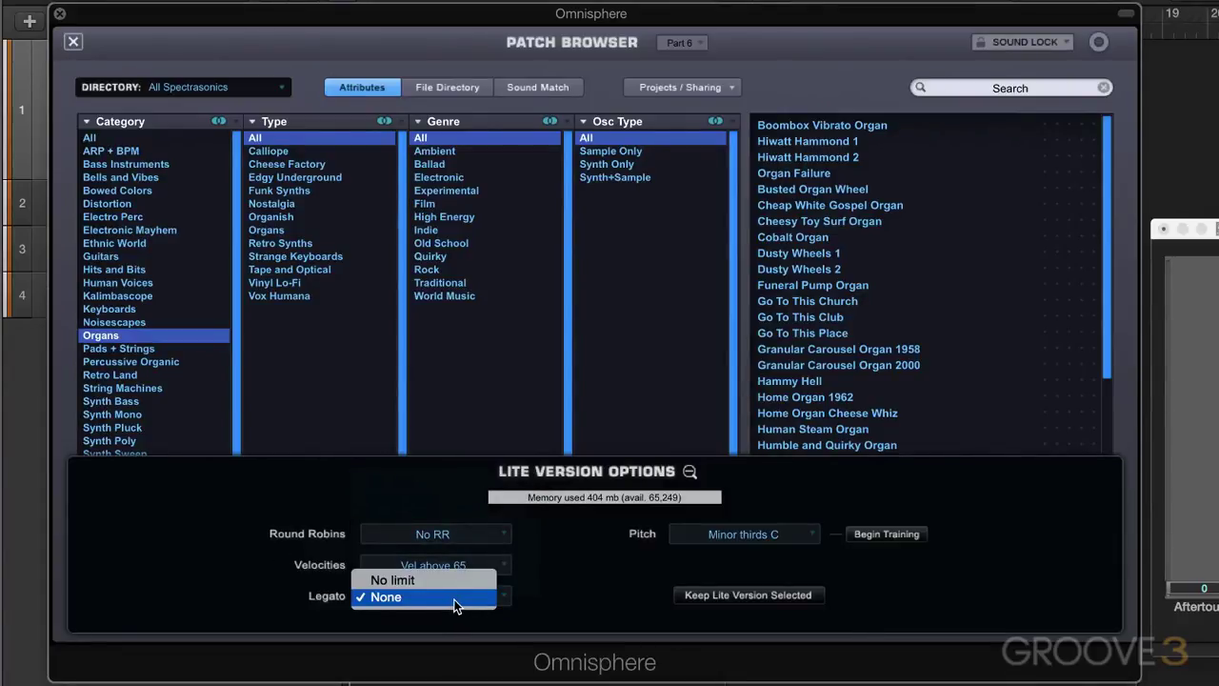
{"action": "left_click", "coordinate": [426, 602]}
{"action": "left_click", "coordinate": [439, 602]}
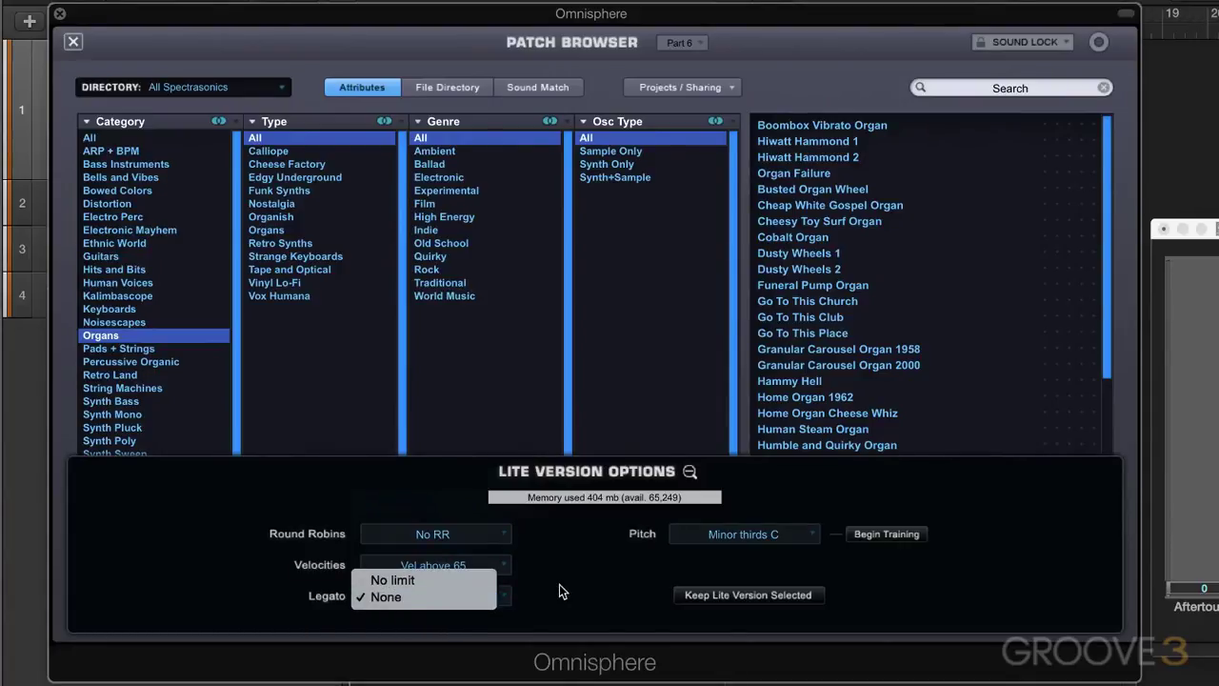
{"action": "left_click", "coordinate": [771, 539]}
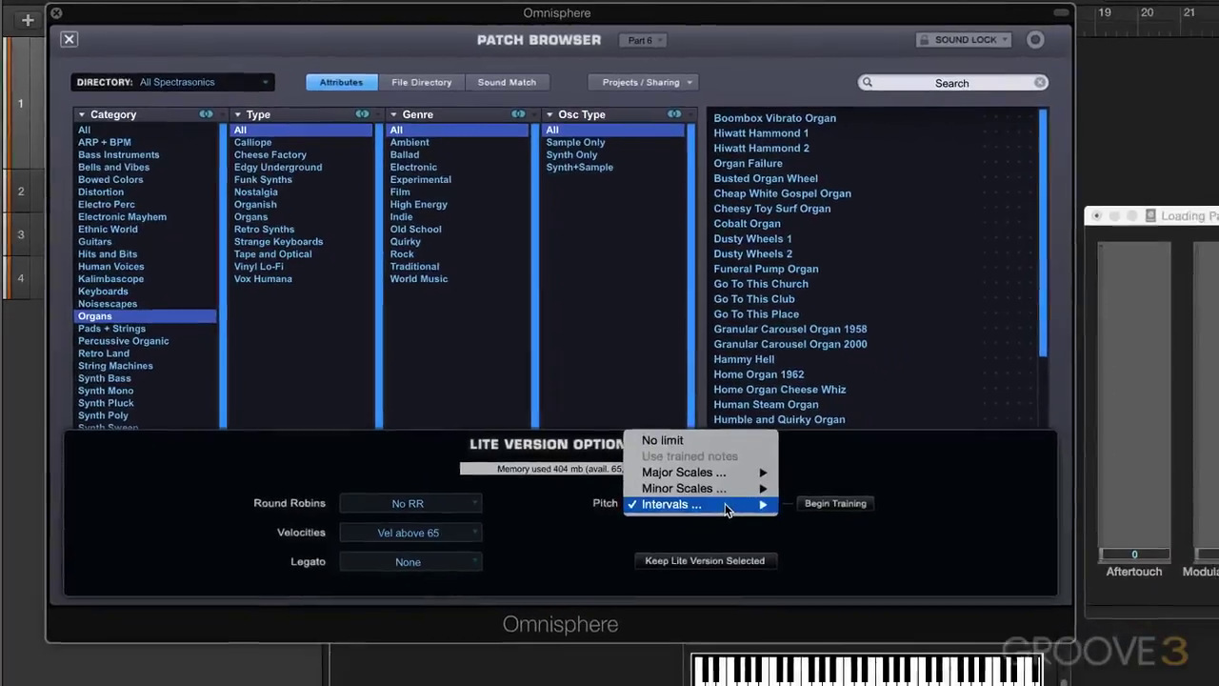
{"action": "left_click", "coordinate": [738, 479]}
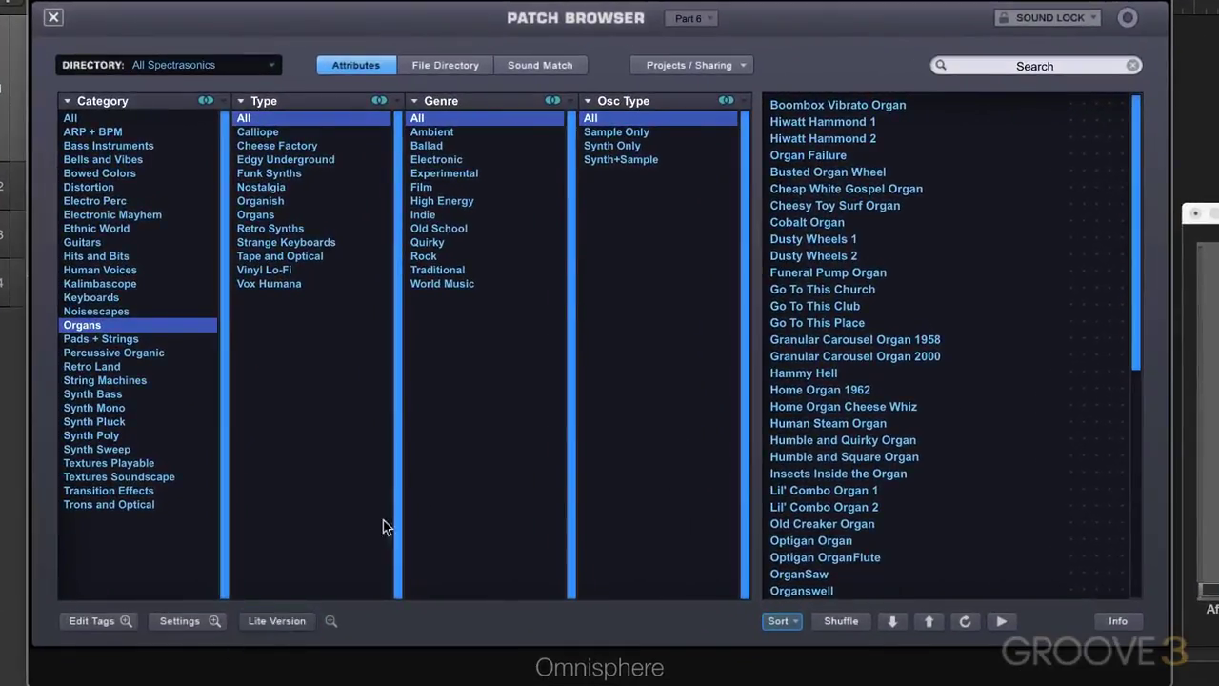
- Search Guitars for 'stick on a bed', load Stick on a Bed of Chaotic Vibes, and show its Lite options
{"action": "left_click", "coordinate": [1017, 66]}
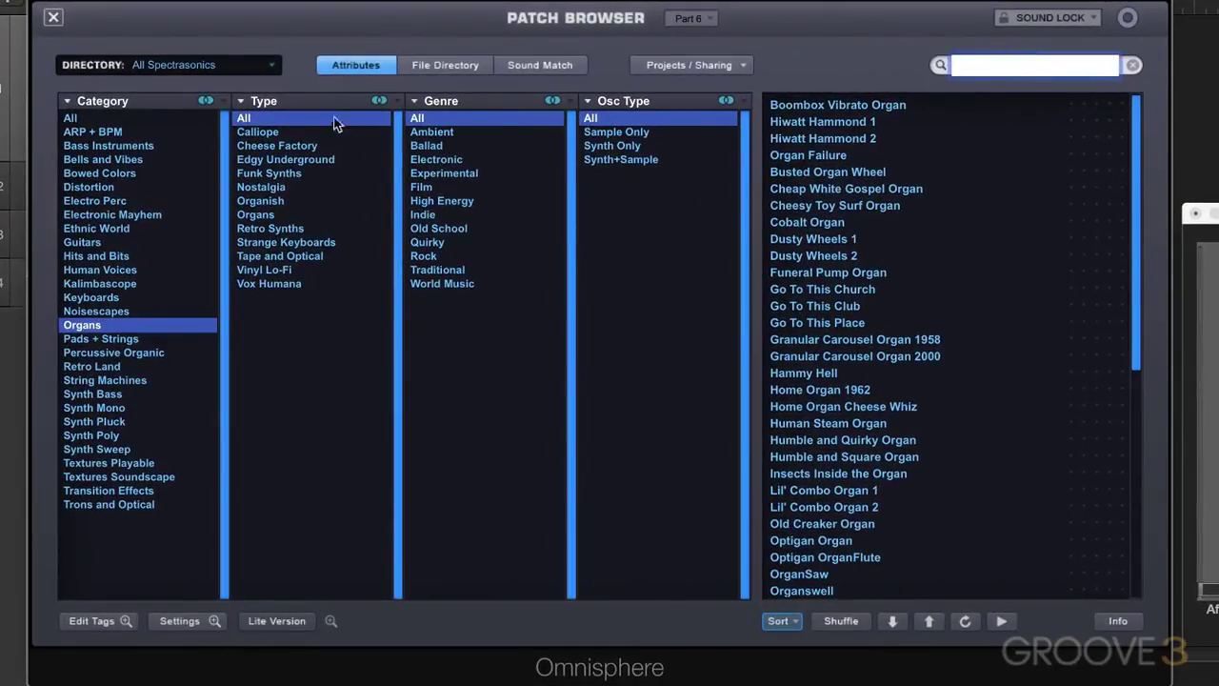
{"action": "left_click", "coordinate": [85, 244]}
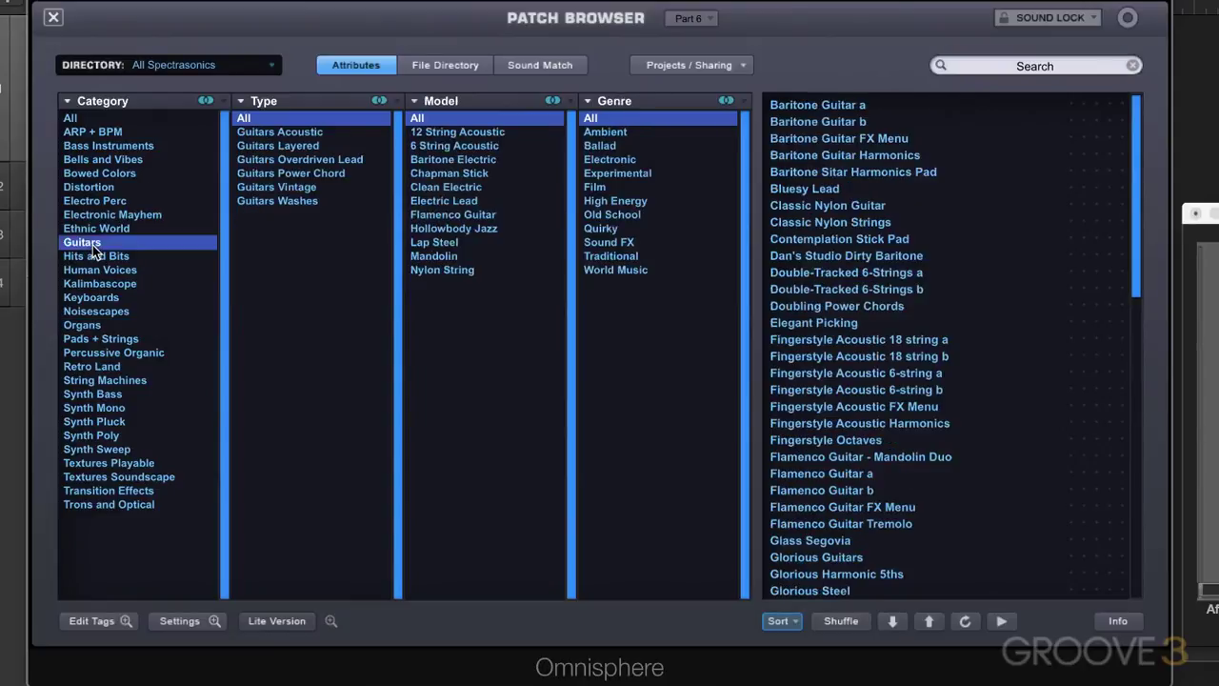
{"action": "left_click", "coordinate": [1032, 65]}
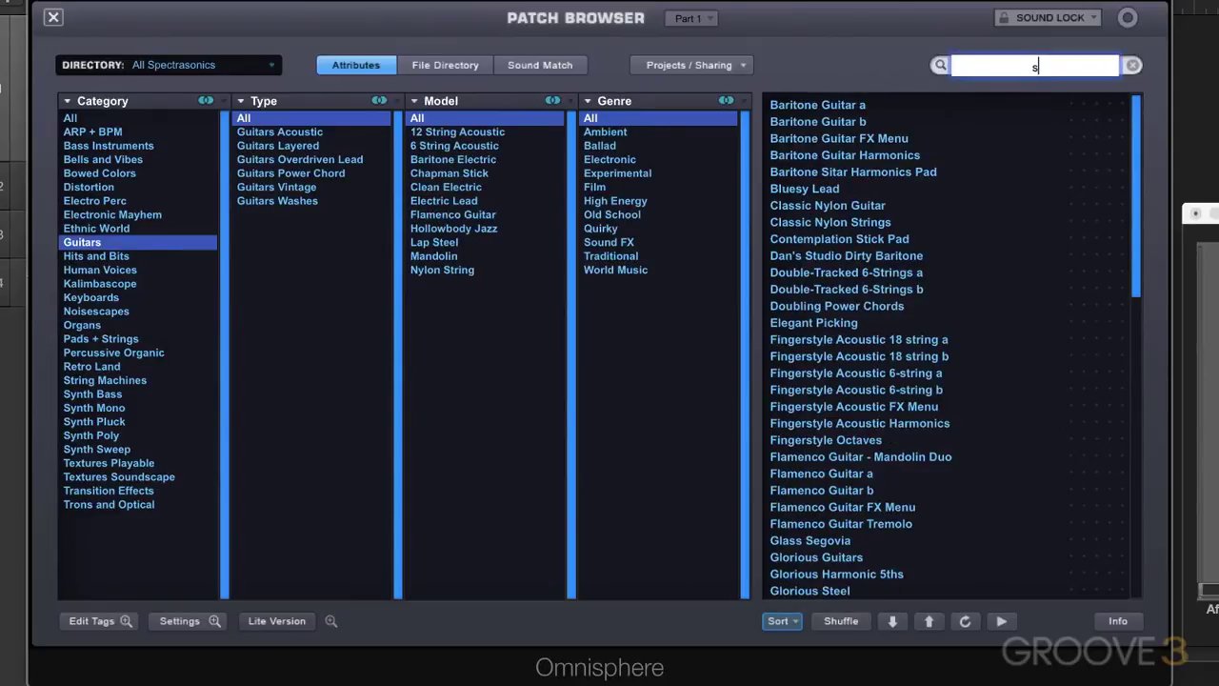
{"action": "type", "text": "stick on a bed"}
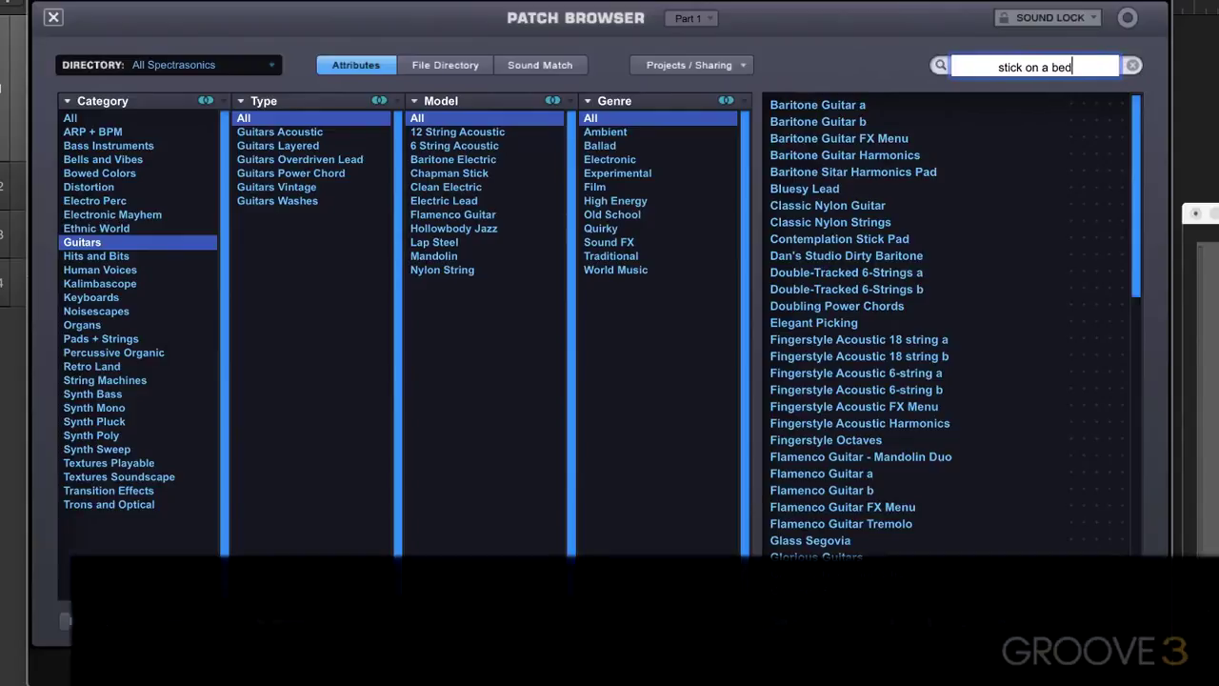
{"action": "key", "text": "Return"}
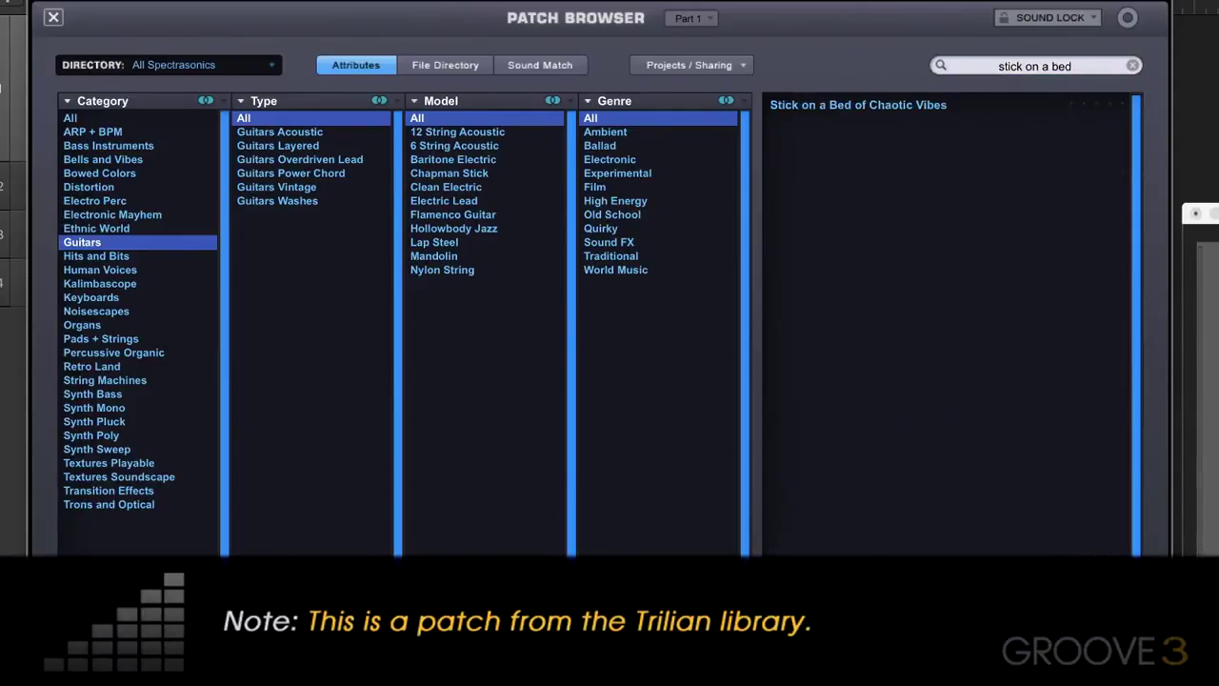
{"action": "left_click", "coordinate": [903, 107]}
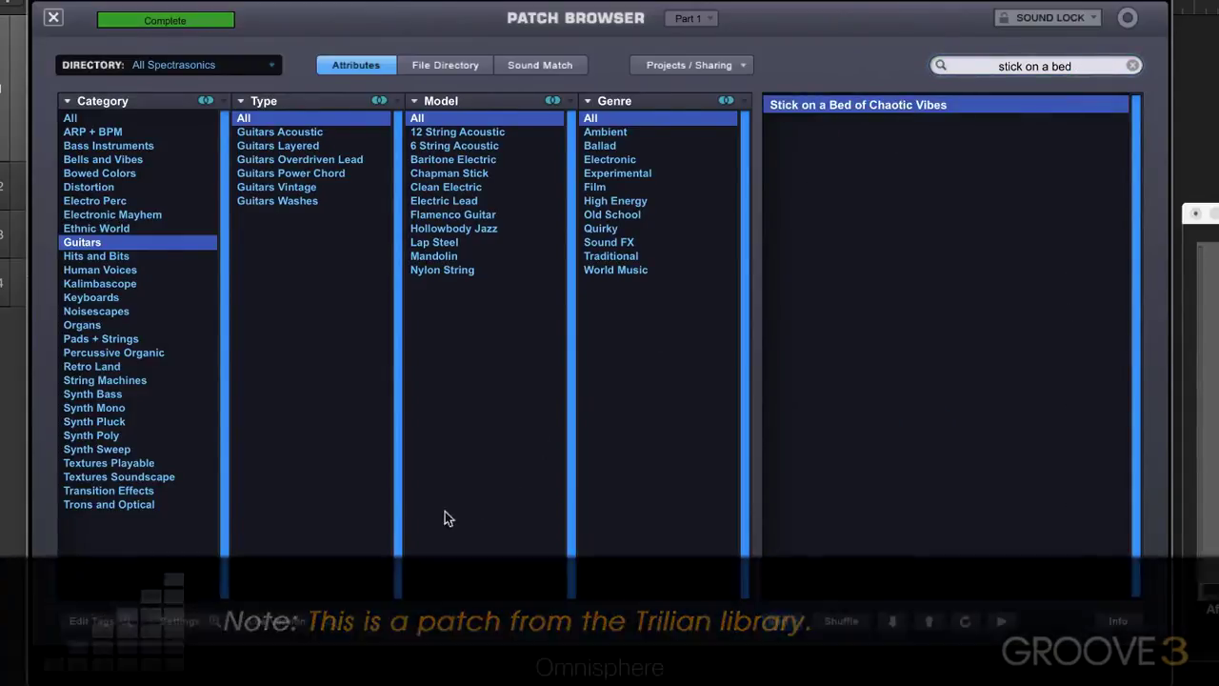
{"action": "left_click", "coordinate": [330, 618]}
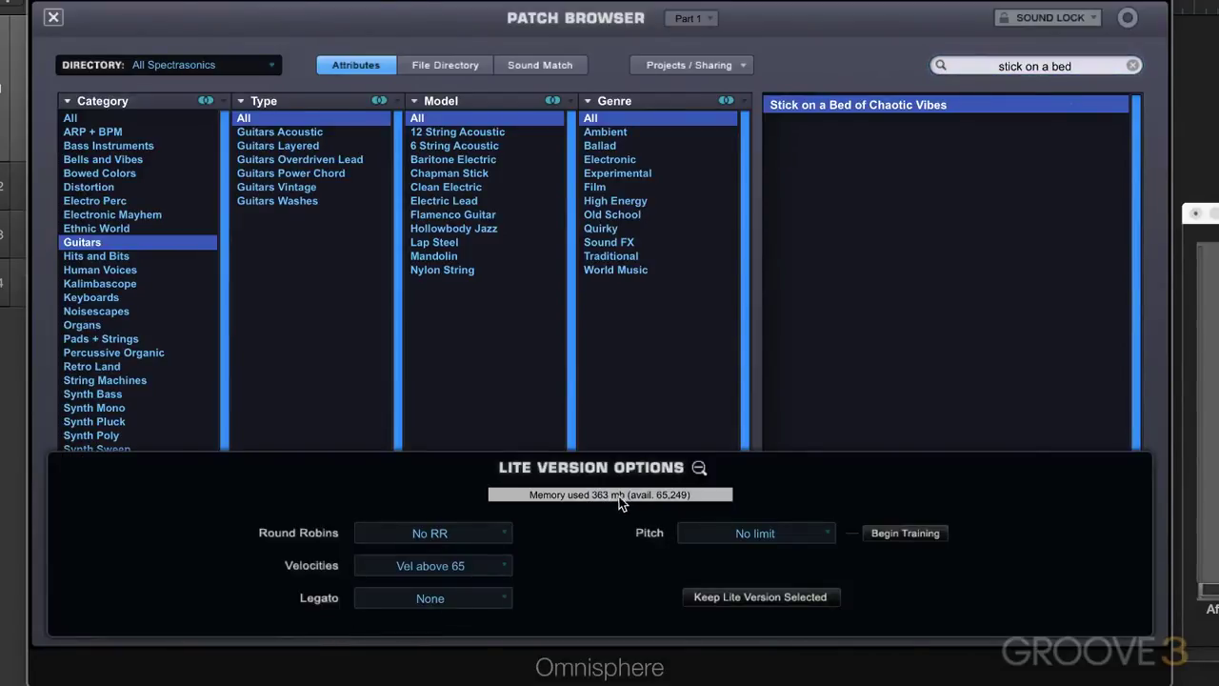
{"action": "left_click", "coordinate": [767, 531]}
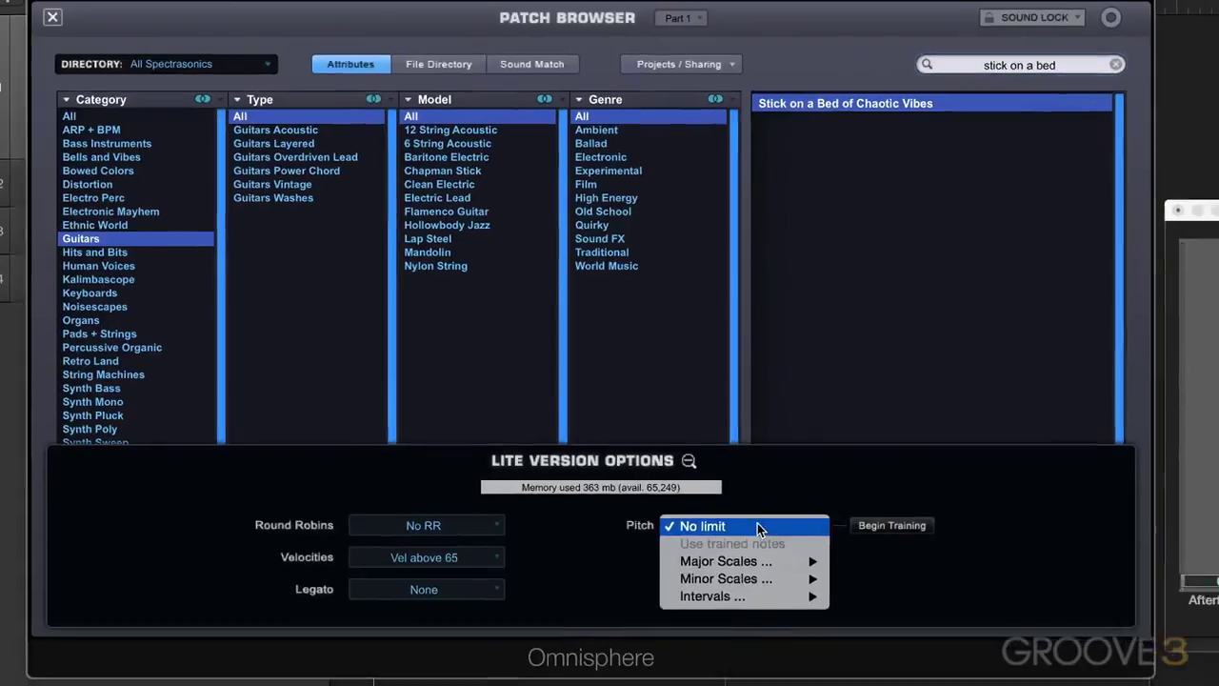
{"action": "mouse_move", "coordinate": [755, 578]}
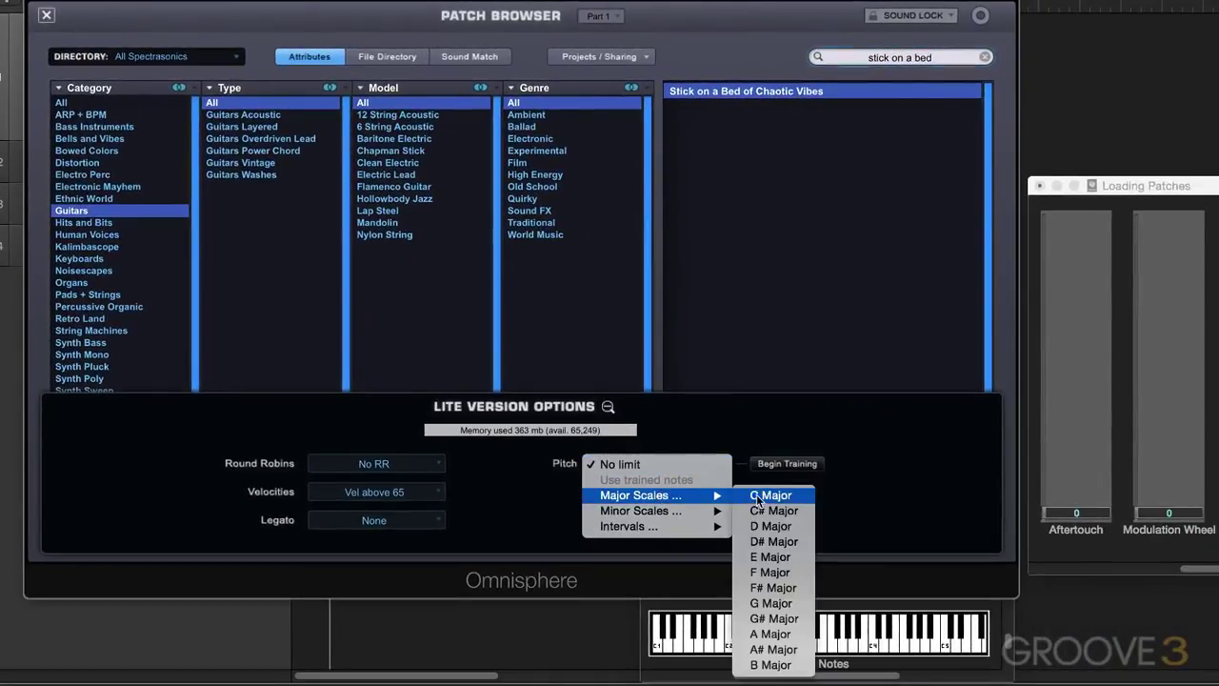
{"action": "mouse_move", "coordinate": [694, 509]}
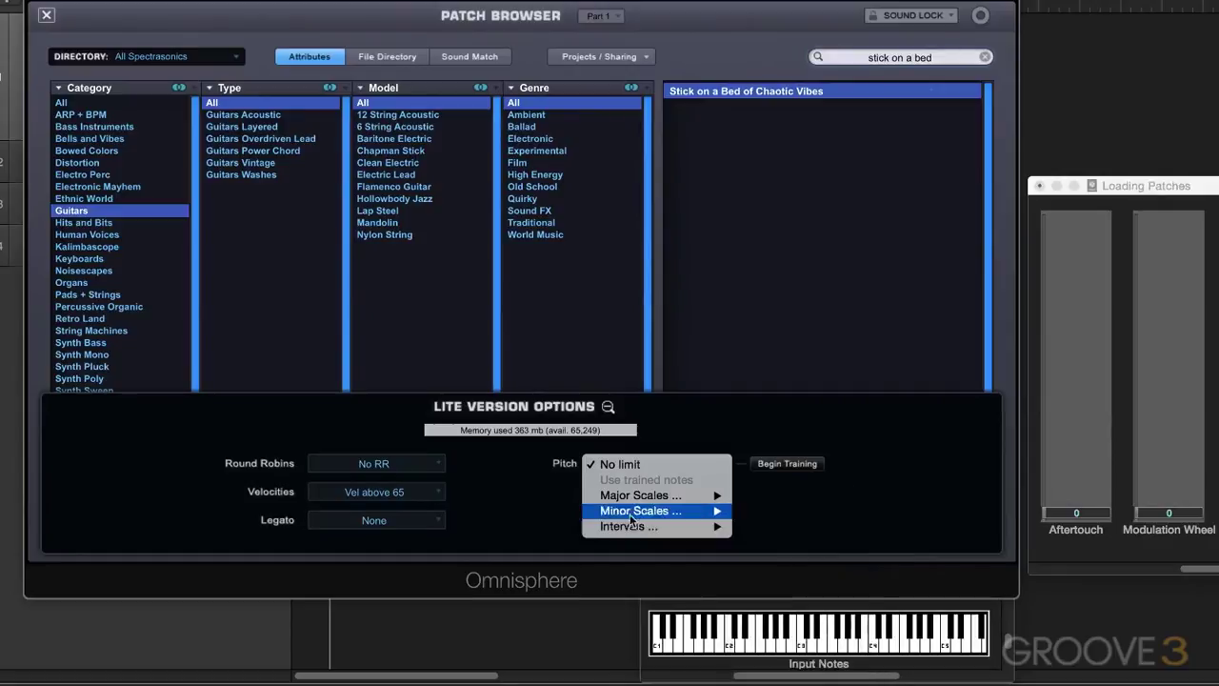
{"action": "left_click", "coordinate": [651, 467]}
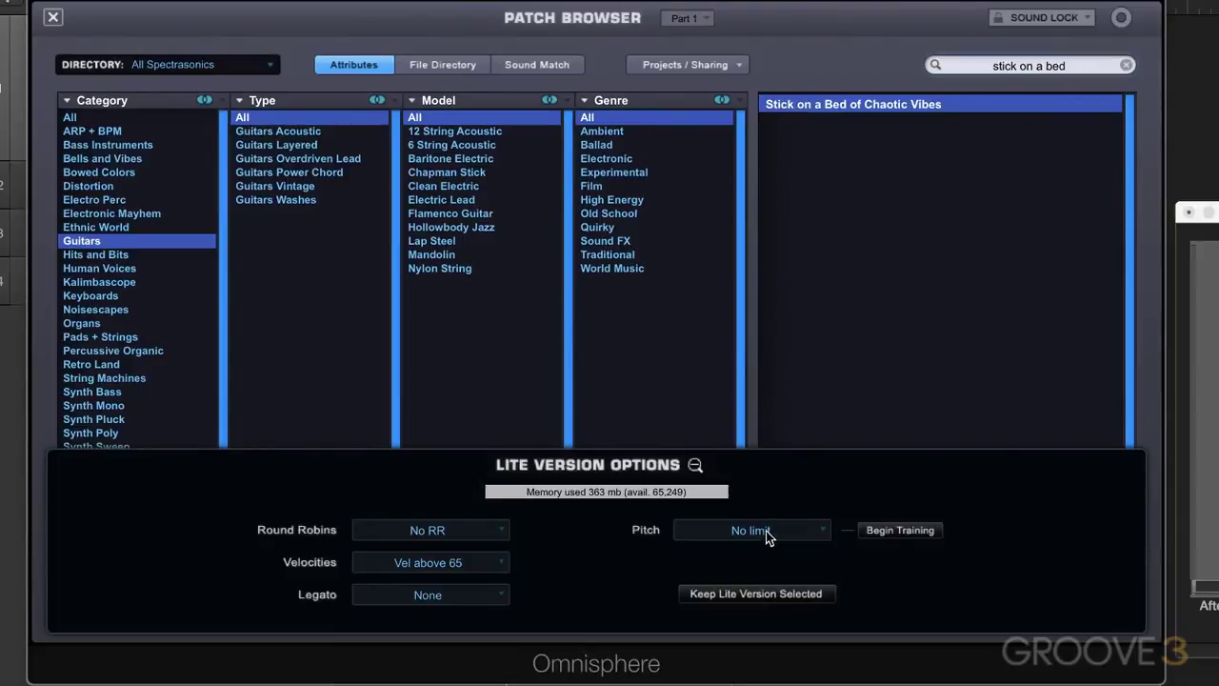
- Train Pitch on the played notes so it uses trained notes, cutting memory from 363 mb to 190 mb
{"action": "left_click", "coordinate": [766, 531]}
{"action": "left_click", "coordinate": [900, 530]}
{"action": "left_click", "coordinate": [905, 530]}
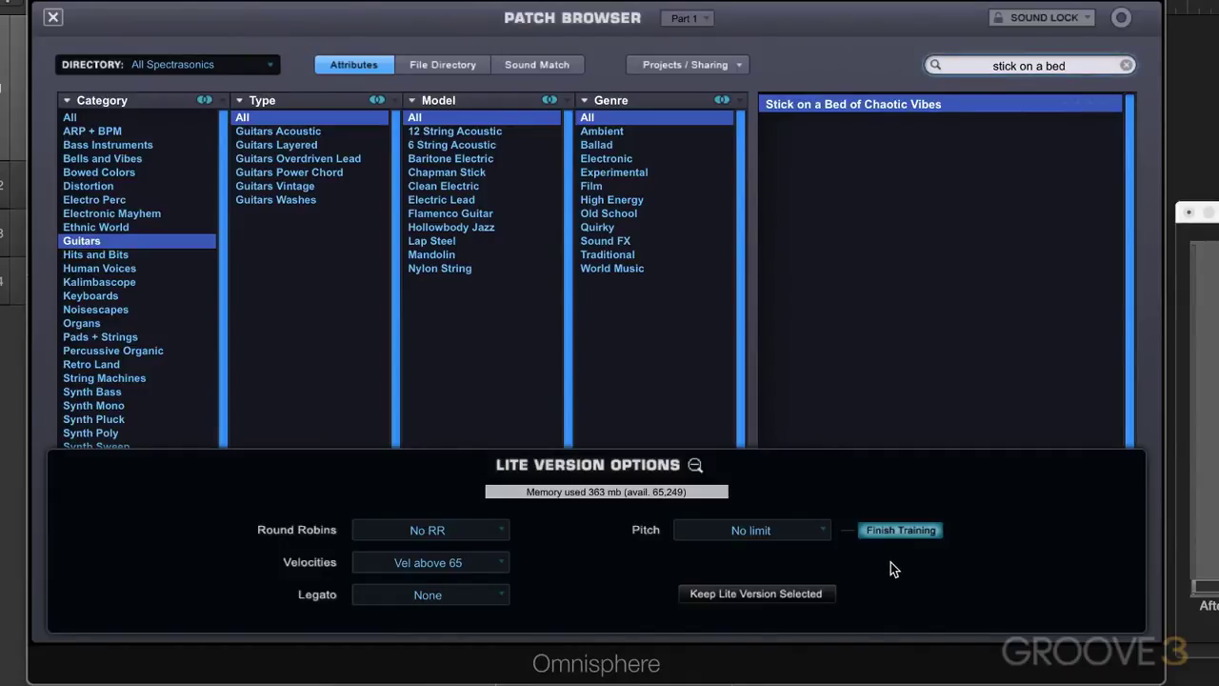
{"action": "left_click", "coordinate": [903, 532]}
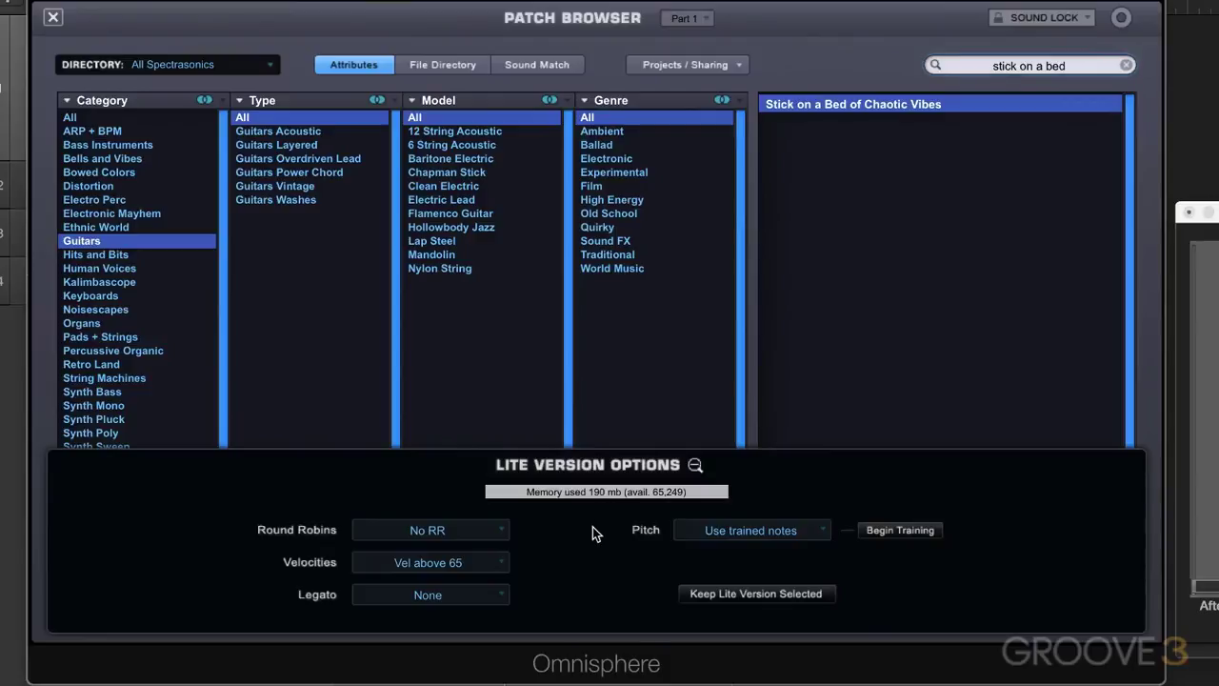
- Enable Keep Lite Version Selected for Stick on a Bed of Chaotic Vibes and recheck its 190 mb settings
{"action": "left_click", "coordinate": [693, 466]}
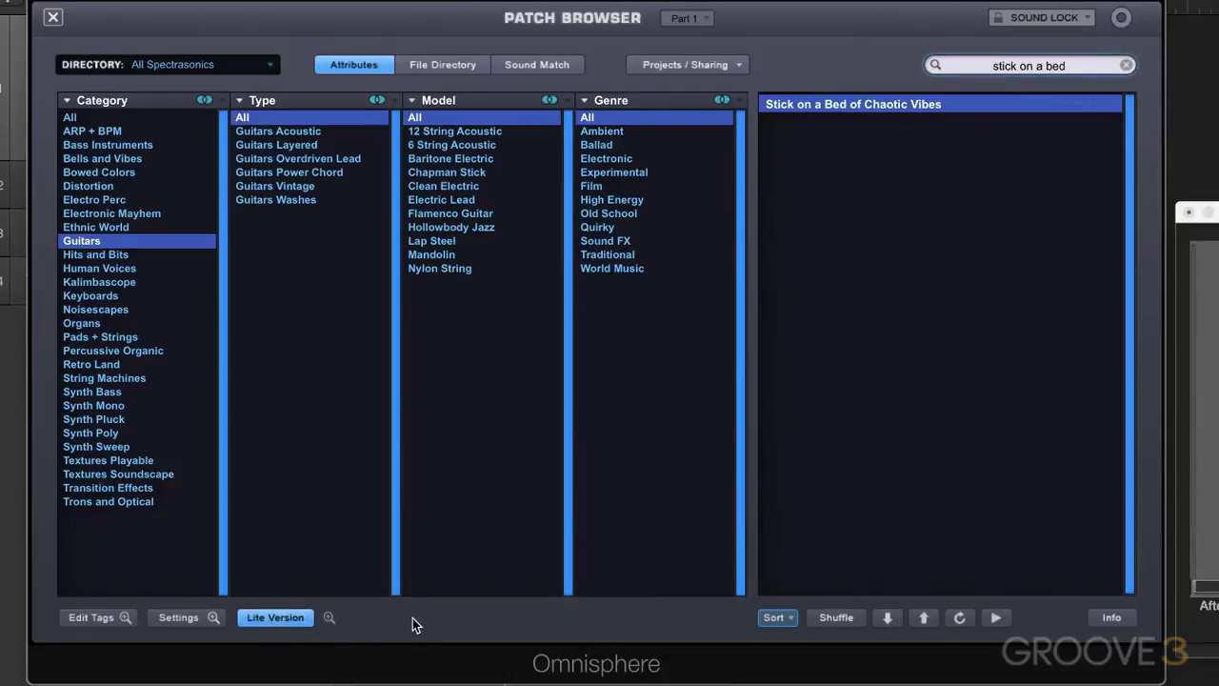
{"action": "left_click", "coordinate": [328, 619]}
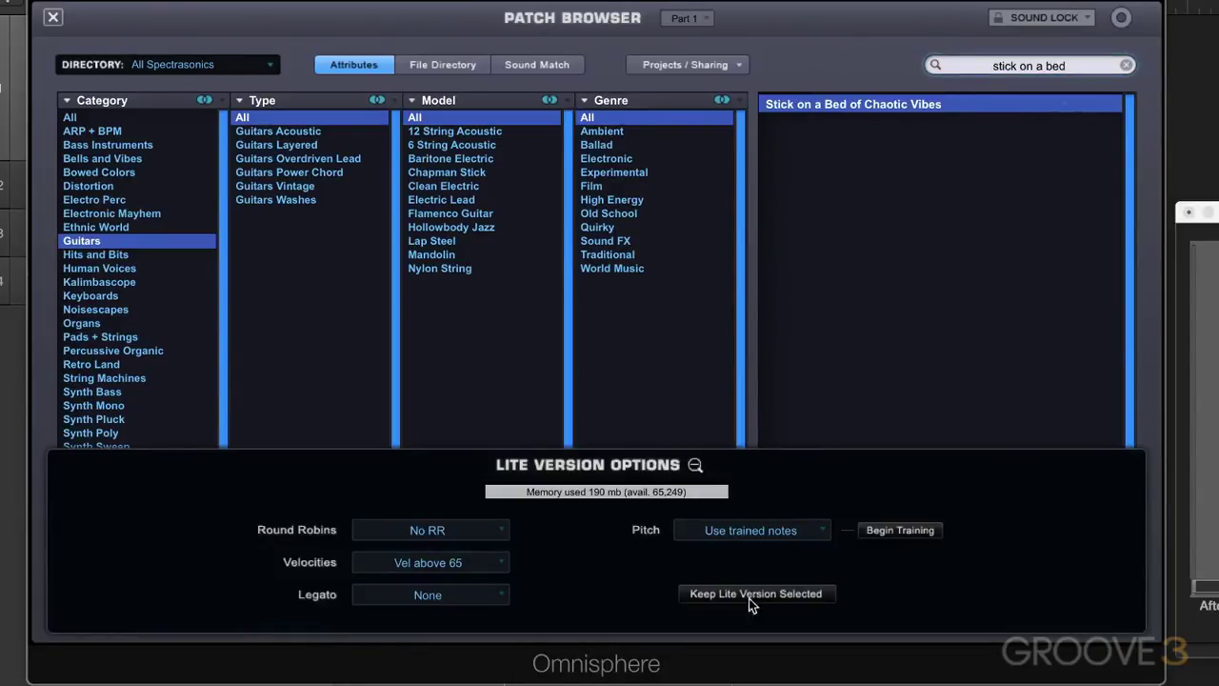
{"action": "left_click", "coordinate": [780, 594]}
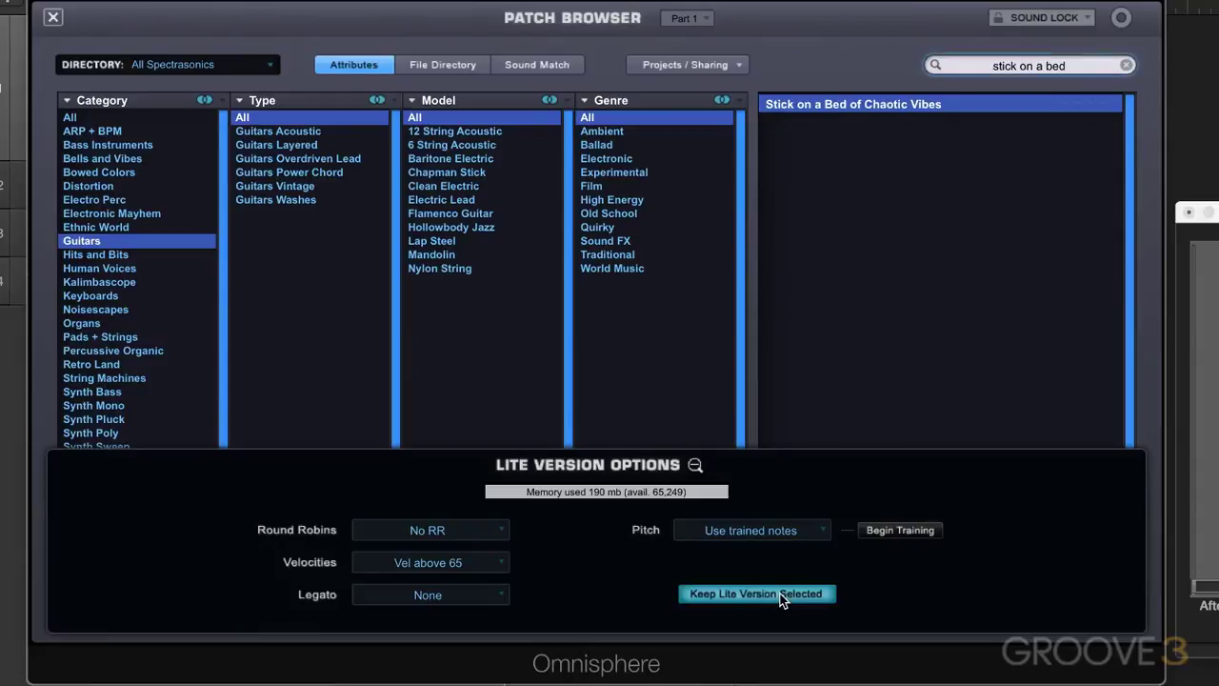
{"action": "left_click", "coordinate": [697, 465]}
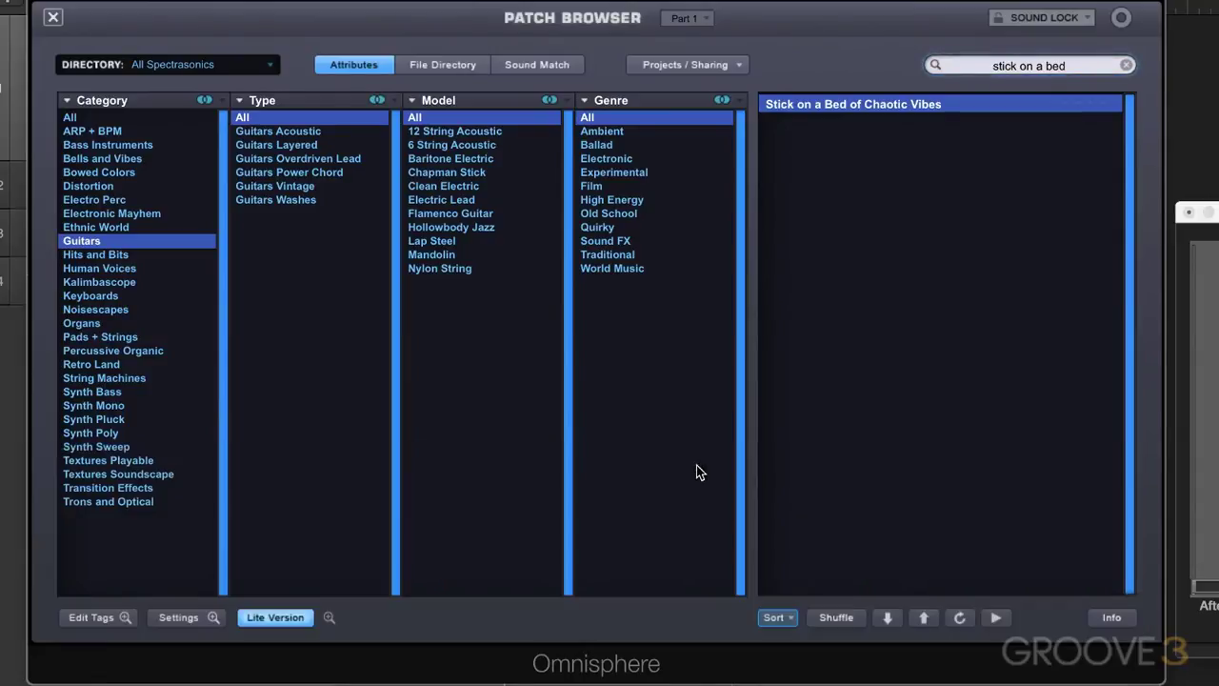
{"action": "left_click", "coordinate": [328, 616]}
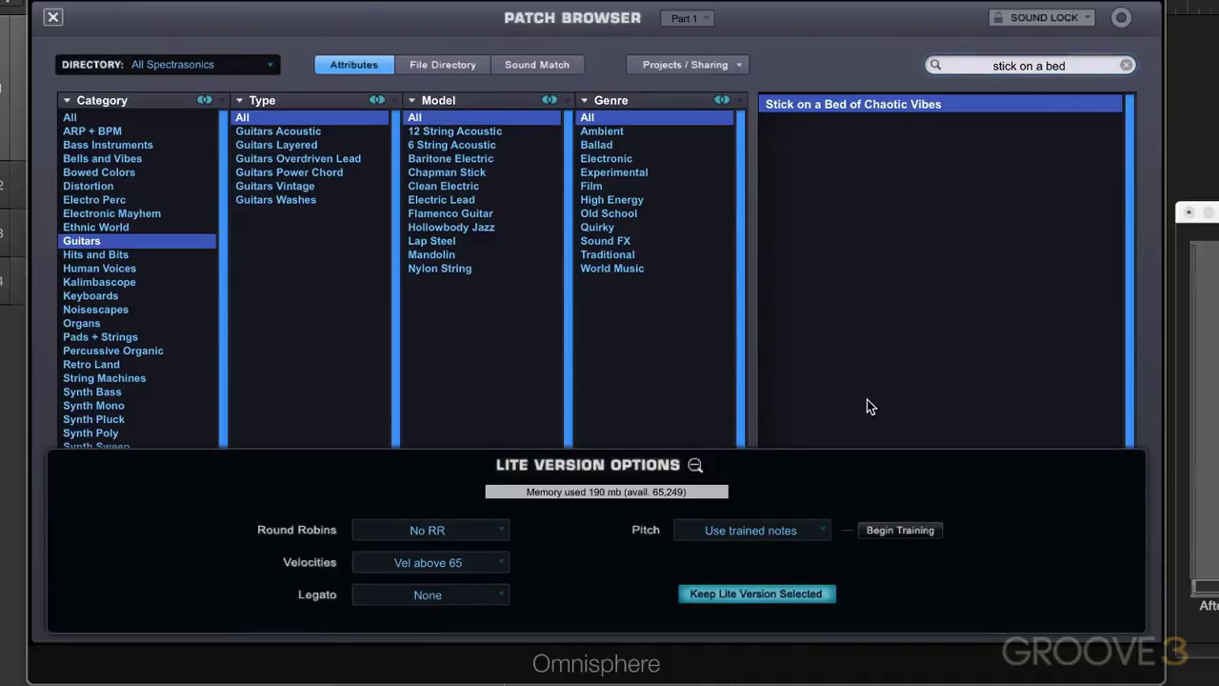